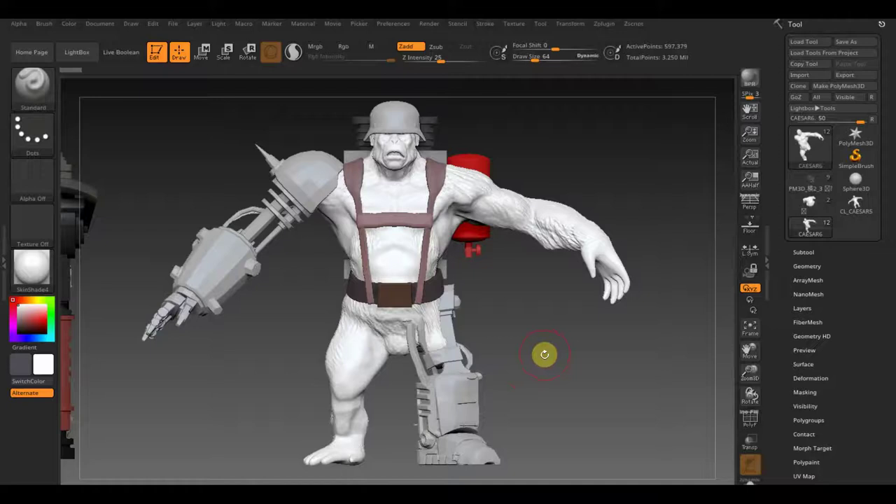
Step: Orbit and zoom in on the ape soldier to view the mechanical leg from both sides
mouse_move(544, 348)
left_mouse_down()
mouse_move(460, 359)
mouse_move(538, 360)
mouse_move(548, 350)
left_mouse_up()
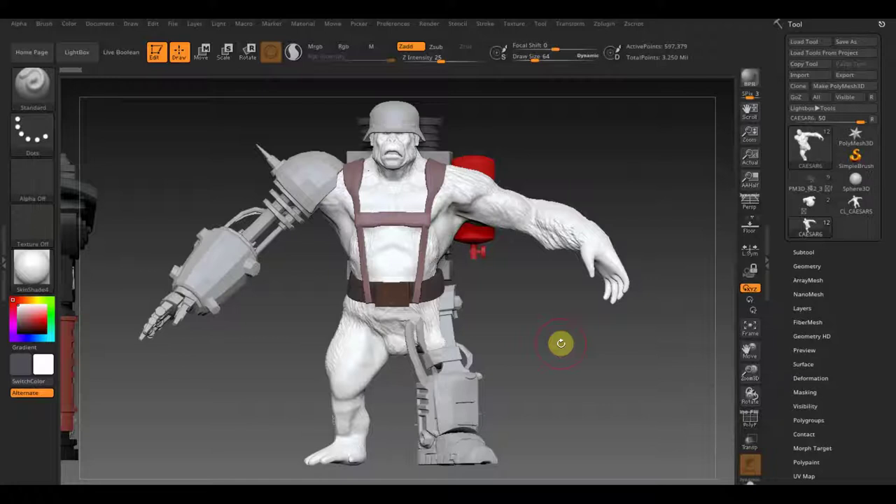
mouse_move(574, 344)
left_mouse_down()
mouse_move(564, 362)
mouse_move(551, 362)
mouse_move(603, 357)
left_mouse_up()
mouse_move(546, 398)
left_mouse_down()
mouse_move(538, 371)
mouse_move(558, 434)
mouse_move(539, 307)
left_mouse_up()
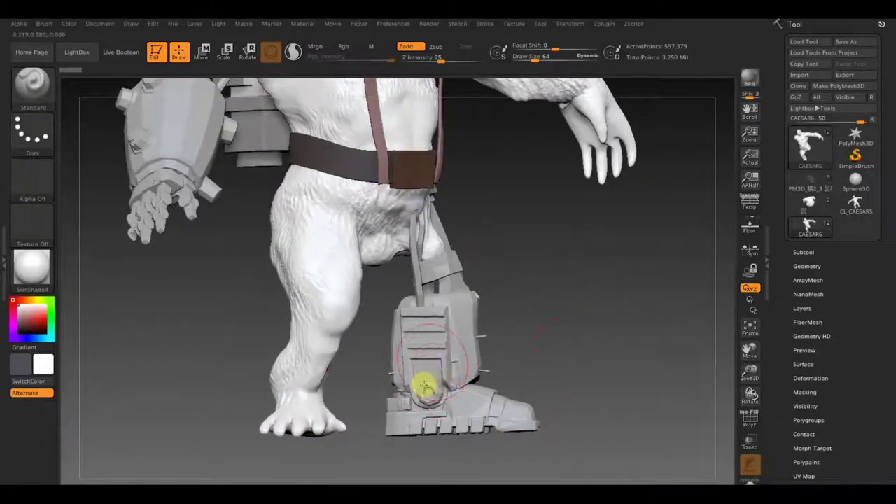
mouse_move(515, 341)
left_mouse_down()
mouse_move(540, 350)
mouse_move(523, 351)
left_mouse_up()
mouse_move(584, 365)
left_mouse_down()
mouse_move(525, 374)
mouse_move(510, 386)
left_mouse_up()
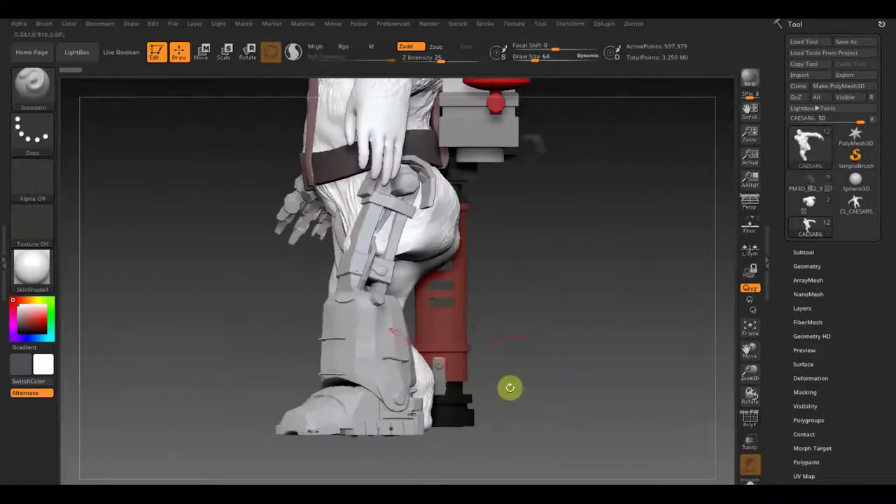
Step: Make the leg strap, then the ankle boot, the active subtool and orbit to a side view of the leg
left_click(362, 270, "alt")
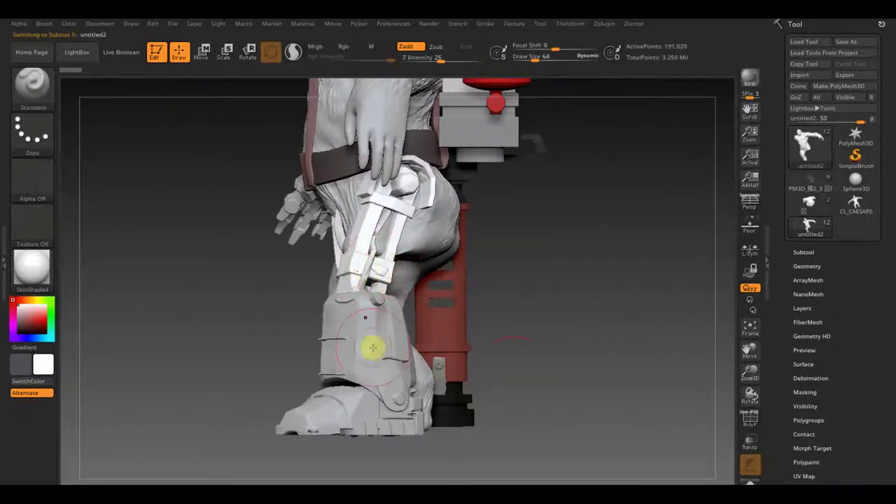
left_click(373, 348, "alt")
mouse_move(557, 306)
left_mouse_down()
mouse_move(539, 310)
mouse_move(570, 306)
mouse_move(461, 317)
left_mouse_up()
left_click_drag(514, 321, 551, 326)
Step: Make the leg brace the active subtool, orbit around it, and zoom out to the upper body
left_click(359, 224, "alt")
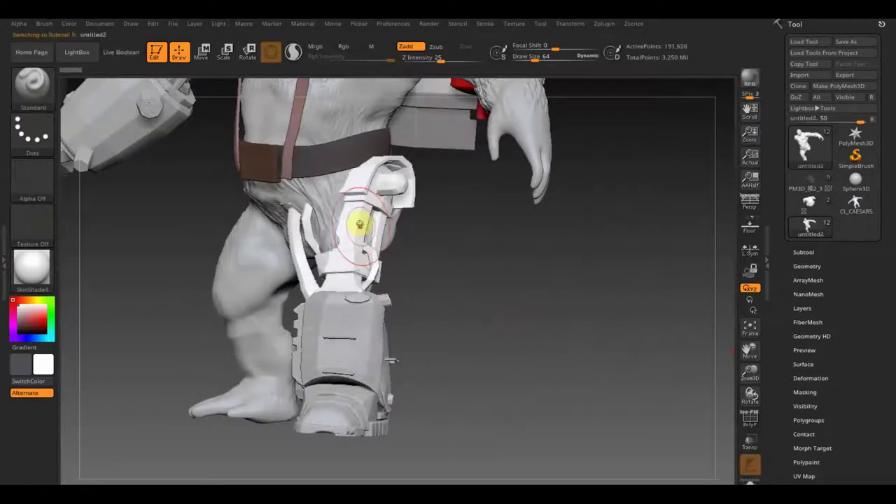
mouse_move(426, 287)
left_mouse_down()
mouse_move(444, 292)
mouse_move(345, 295)
mouse_move(420, 311)
mouse_move(394, 312)
left_mouse_up()
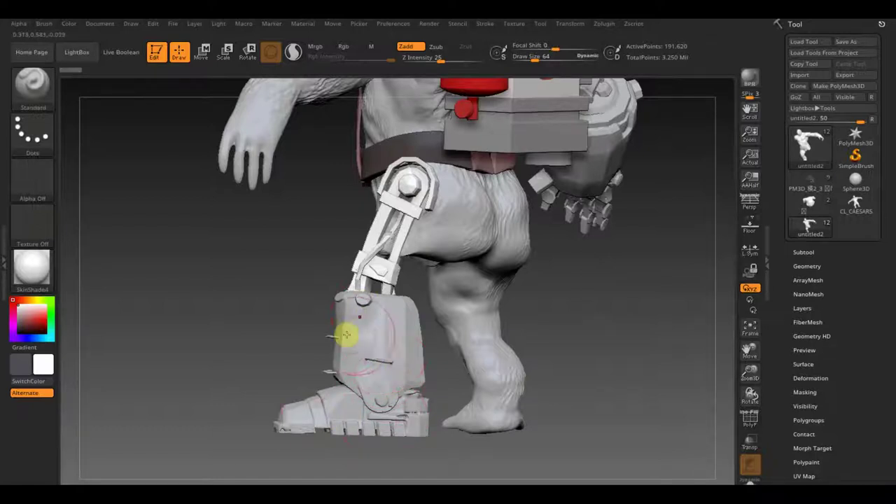
mouse_move(286, 288)
left_mouse_down()
mouse_move(444, 324)
mouse_move(393, 306)
left_mouse_up()
mouse_move(415, 338)
left_mouse_down()
mouse_move(443, 341)
mouse_move(394, 341)
left_mouse_up()
mouse_move(453, 298)
left_mouse_down()
mouse_move(516, 385)
mouse_move(505, 328)
mouse_move(401, 322)
left_mouse_up()
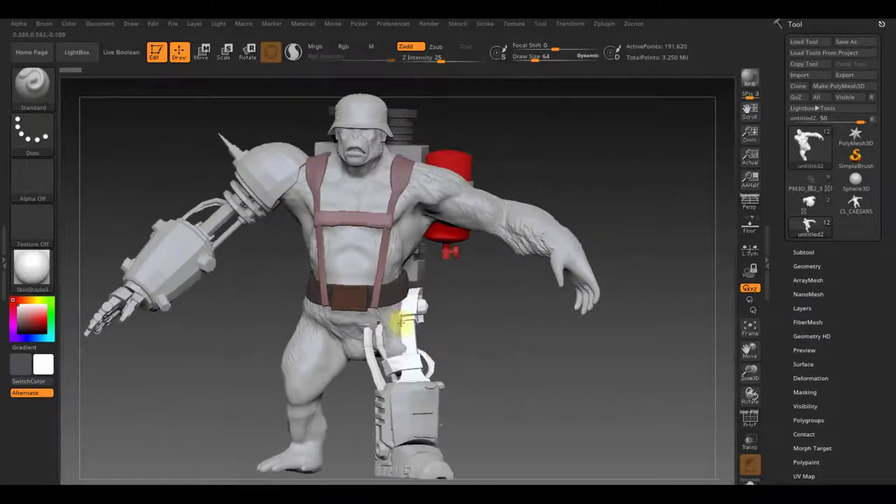
mouse_move(471, 341)
left_mouse_down()
mouse_move(436, 362)
mouse_move(372, 362)
mouse_move(472, 358)
mouse_move(489, 342)
mouse_move(540, 360)
left_mouse_up()
mouse_move(285, 338)
left_mouse_down()
mouse_move(350, 353)
mouse_move(380, 386)
mouse_move(369, 390)
mouse_move(326, 322)
mouse_move(327, 300)
left_mouse_up()
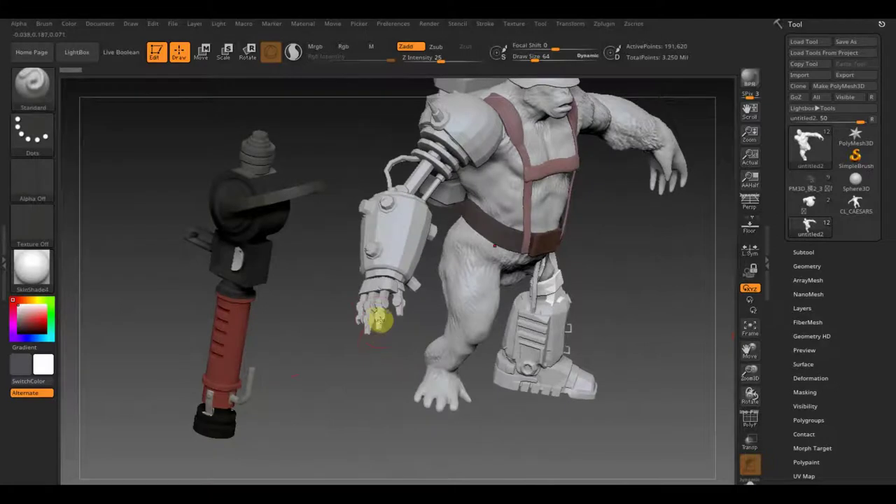
mouse_move(376, 336)
left_mouse_down()
mouse_move(355, 354)
mouse_move(344, 330)
left_mouse_up()
mouse_move(632, 285)
left_mouse_down()
mouse_move(585, 353)
mouse_move(581, 340)
mouse_move(578, 369)
mouse_move(590, 348)
mouse_move(582, 350)
left_mouse_up()
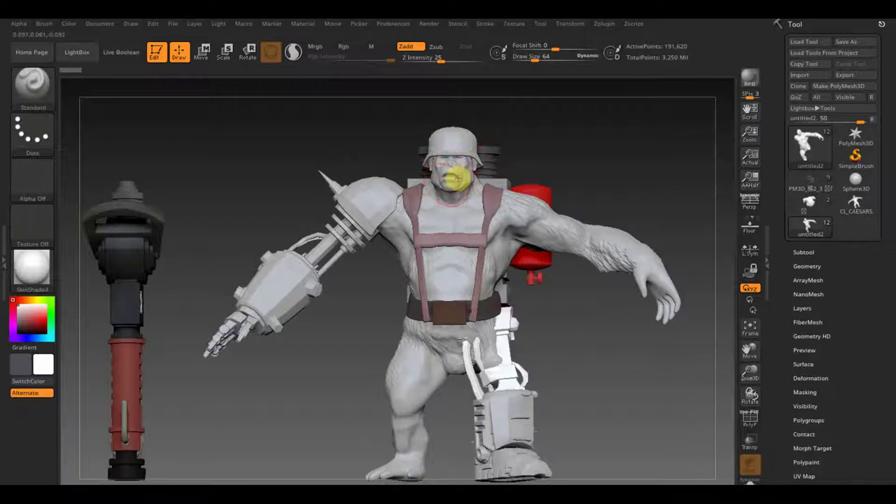
left_click_drag(556, 161, 513, 170)
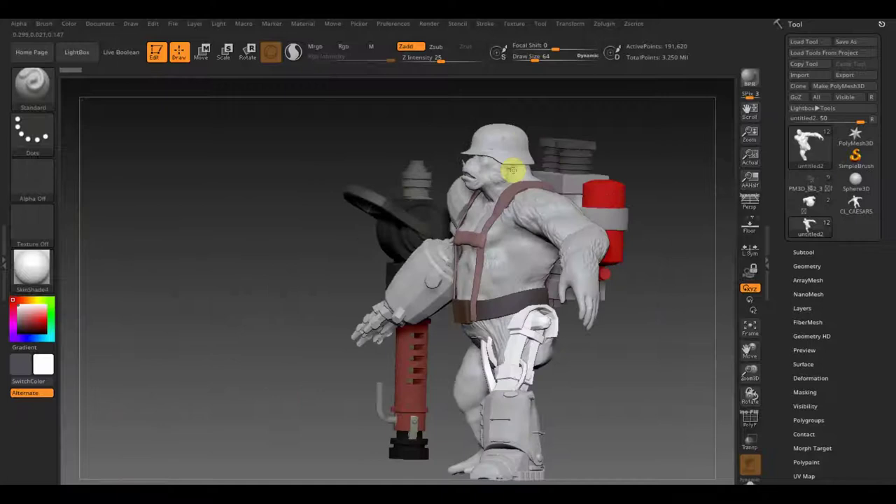
mouse_move(381, 194)
left_mouse_down()
mouse_move(354, 158)
mouse_move(337, 158)
mouse_move(406, 154)
left_mouse_up()
left_click_drag(595, 164, 582, 200)
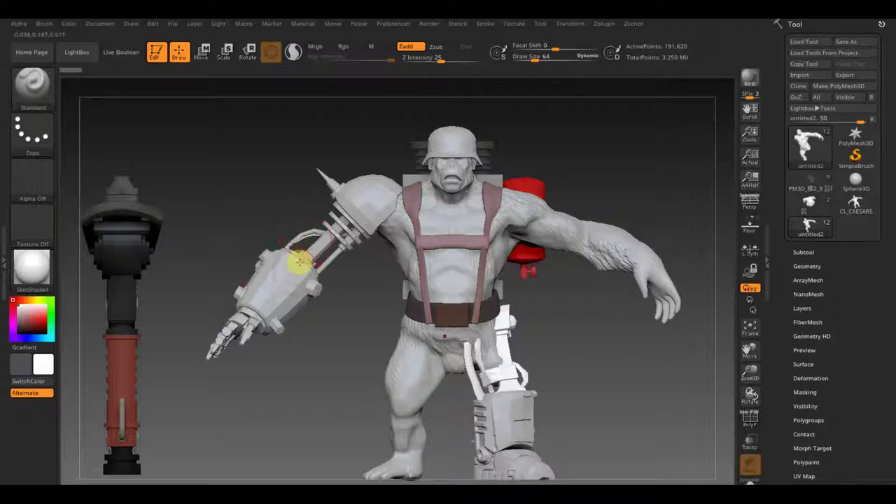
left_click(285, 286, "alt")
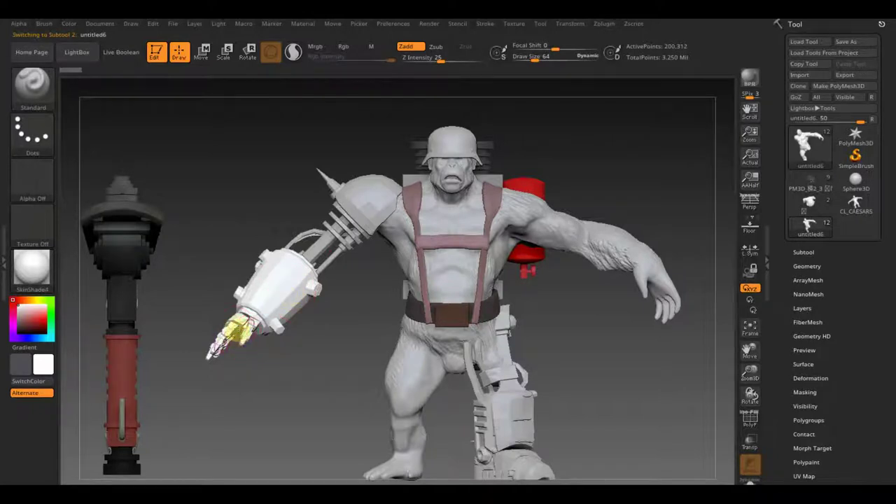
Step: Activate the mechanical shoulder piece and orbit around to inspect the backpack and hammer
mouse_move(270, 366)
left_mouse_down()
mouse_move(292, 390)
mouse_move(268, 376)
mouse_move(301, 376)
left_mouse_up()
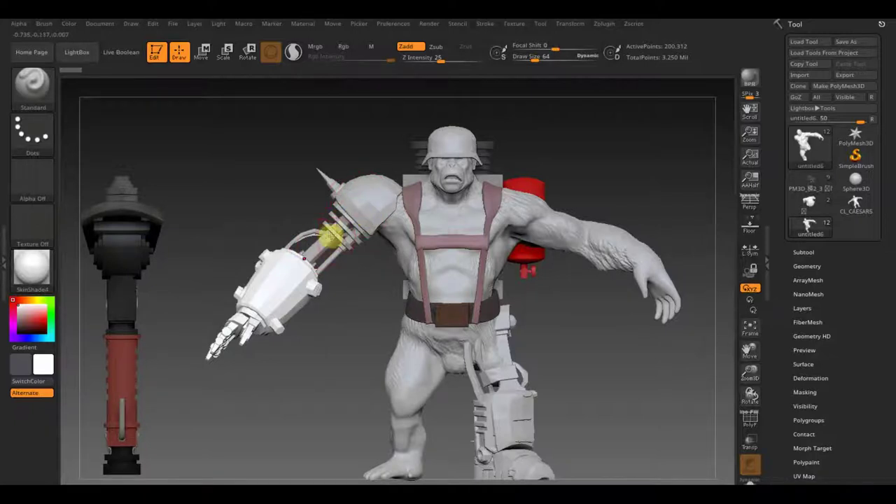
left_click(329, 239, "alt")
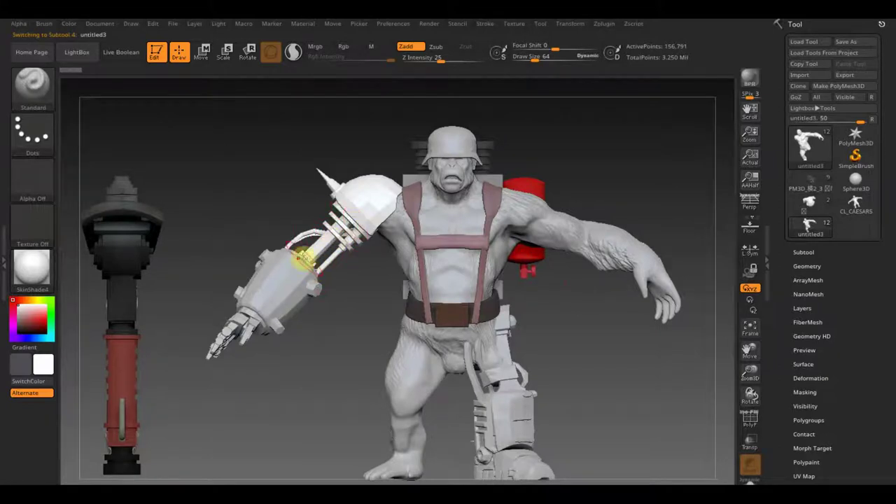
mouse_move(596, 310)
left_mouse_down()
mouse_move(507, 332)
mouse_move(490, 314)
left_mouse_up()
mouse_move(502, 268)
left_mouse_down()
mouse_move(454, 270)
mouse_move(378, 226)
mouse_move(496, 224)
mouse_move(482, 224)
left_mouse_up()
left_click_drag(423, 334, 472, 341)
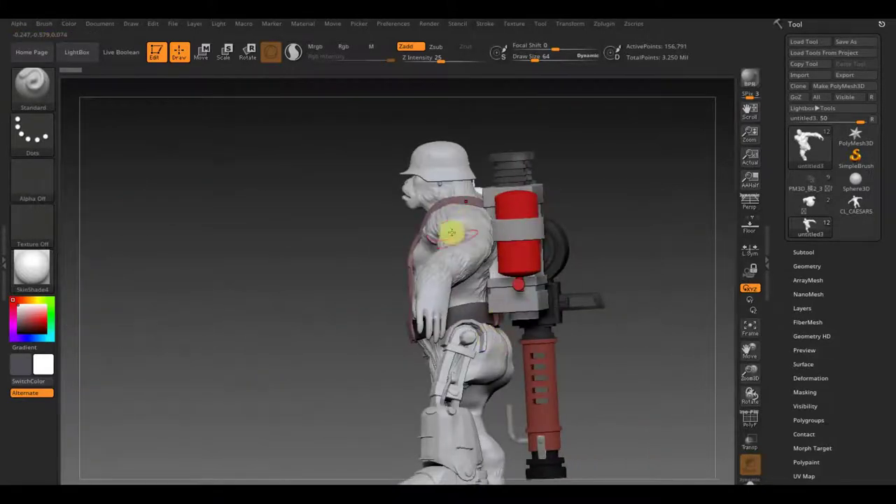
mouse_move(636, 265)
left_mouse_down("alt")
mouse_move(592, 234)
mouse_move(527, 251)
mouse_move(662, 248)
mouse_move(679, 290)
mouse_move(548, 306)
mouse_move(556, 322)
mouse_move(551, 292)
left_mouse_up("alt")
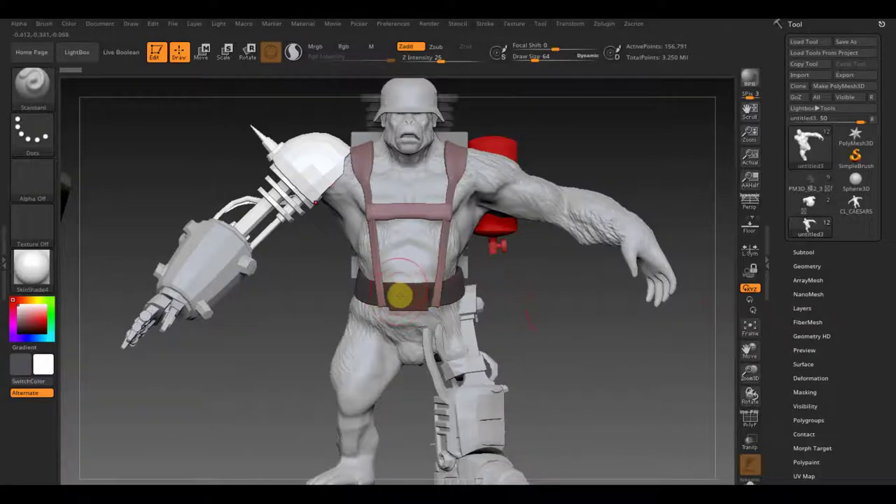
mouse_move(559, 316)
left_mouse_down()
mouse_move(572, 334)
mouse_move(600, 322)
mouse_move(427, 322)
left_mouse_up()
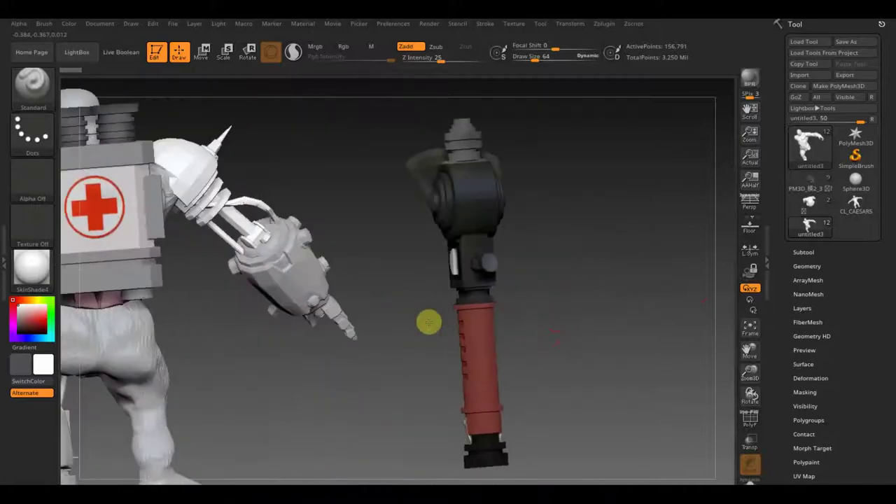
Step: Orbit around the back and pick the backpack's coil cap subtool
mouse_move(298, 366)
left_mouse_down()
mouse_move(493, 370)
mouse_move(440, 290)
left_mouse_up()
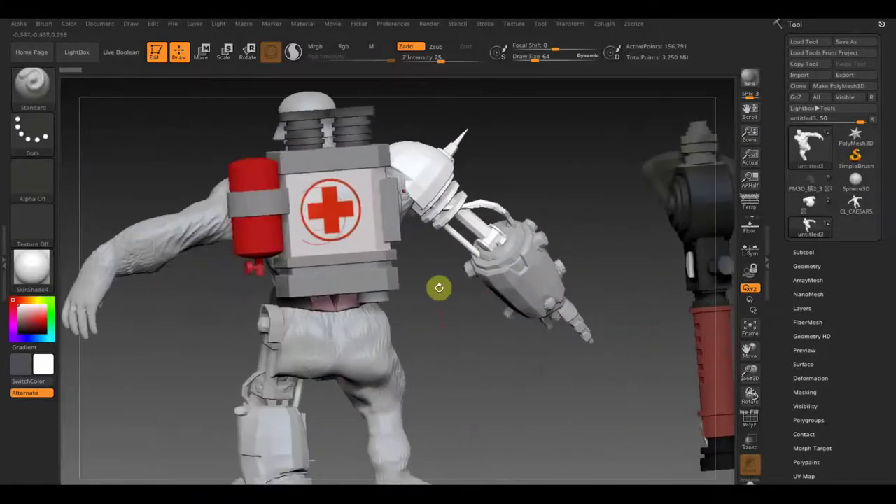
left_click_drag(444, 338, 413, 308)
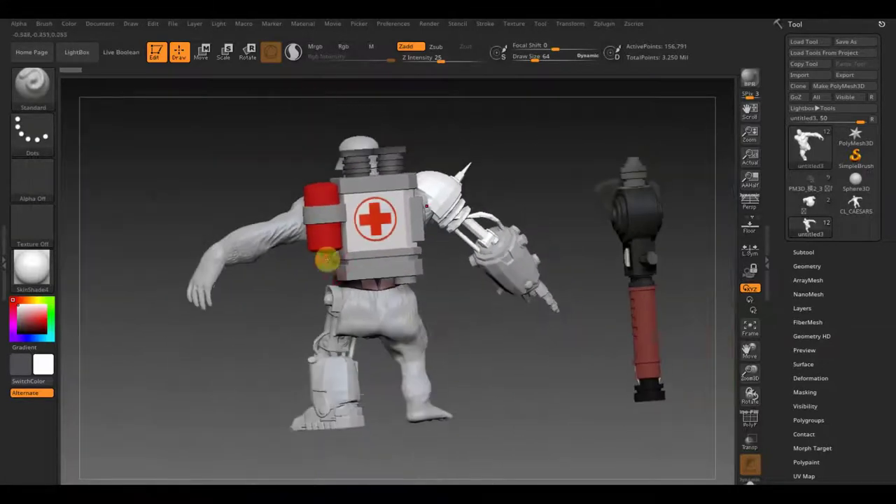
left_click(356, 162, "alt")
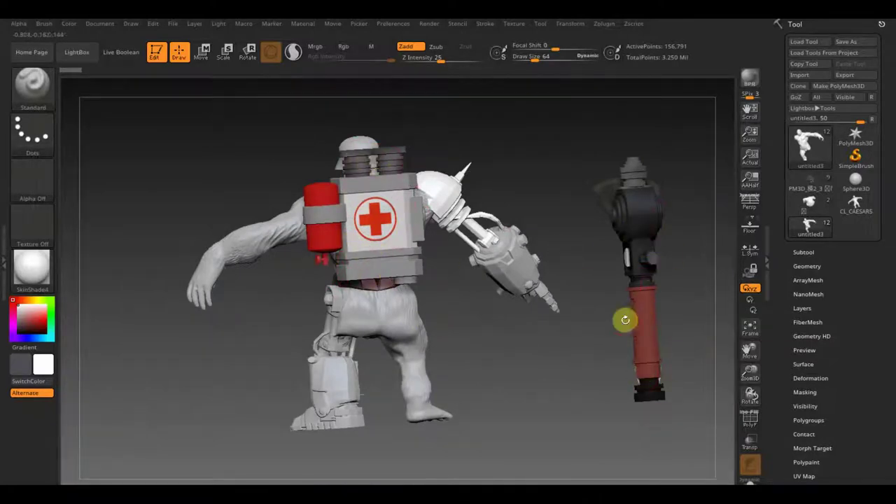
mouse_move(525, 378)
left_mouse_down()
mouse_move(651, 372)
mouse_move(484, 353)
mouse_move(479, 358)
mouse_move(492, 354)
mouse_move(369, 365)
left_mouse_up()
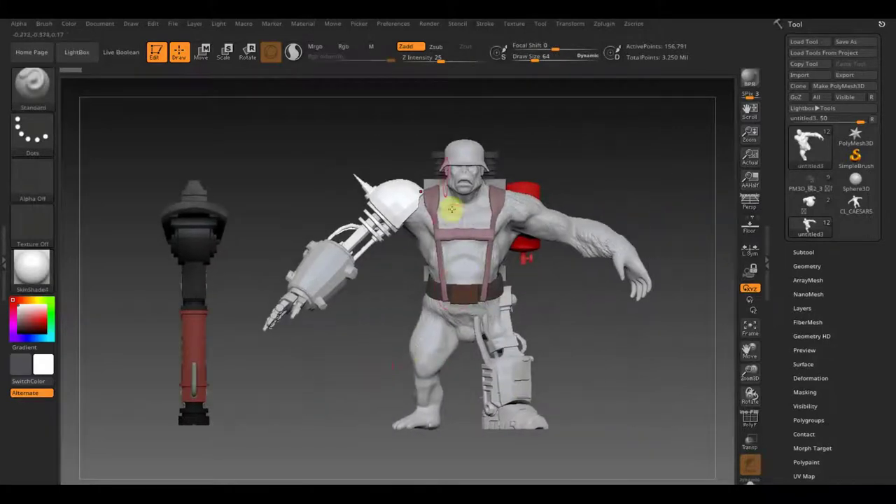
Step: Make the helmet, then the ape's body, the active subtool and expand the Subtool list
left_click(474, 150, "alt")
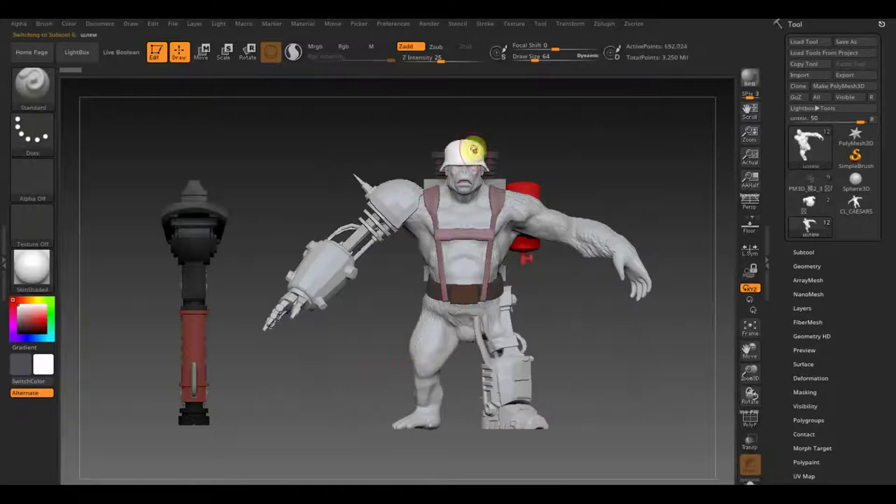
mouse_move(621, 168)
left_mouse_down("alt")
mouse_move(572, 190)
mouse_move(585, 207)
mouse_move(578, 194)
left_mouse_up("alt")
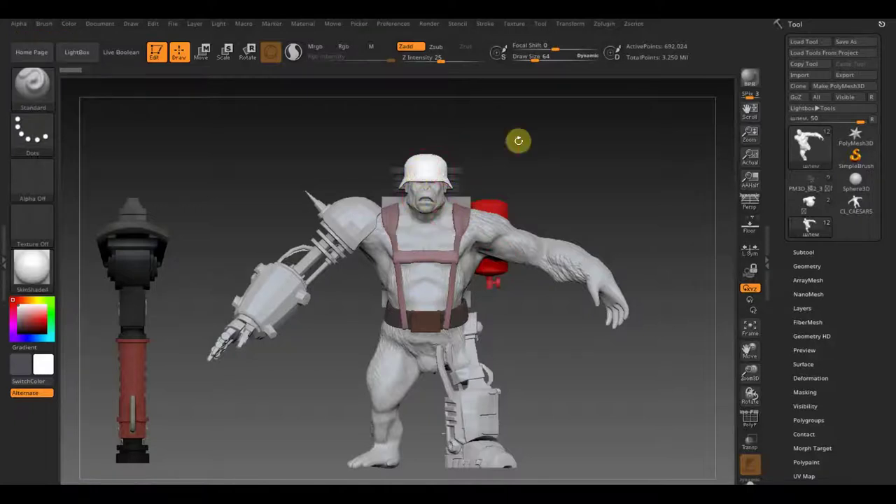
left_click_drag(573, 199, 617, 194, "alt")
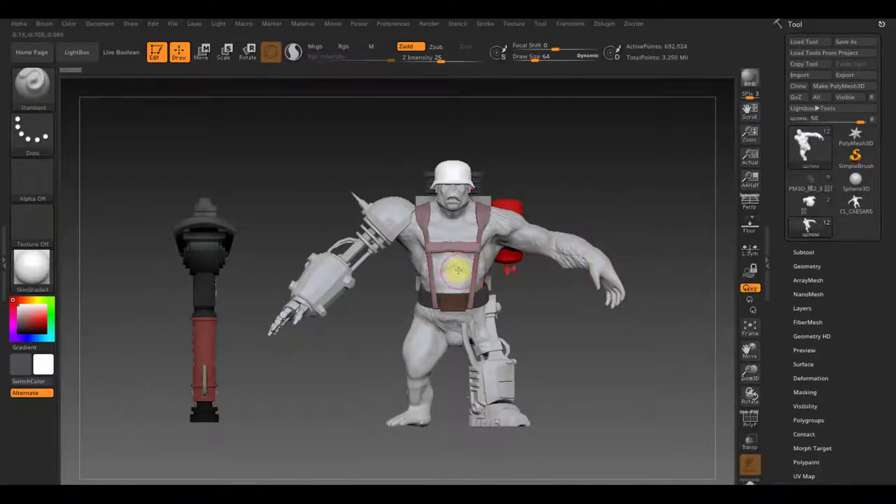
left_click_drag(562, 308, 555, 298)
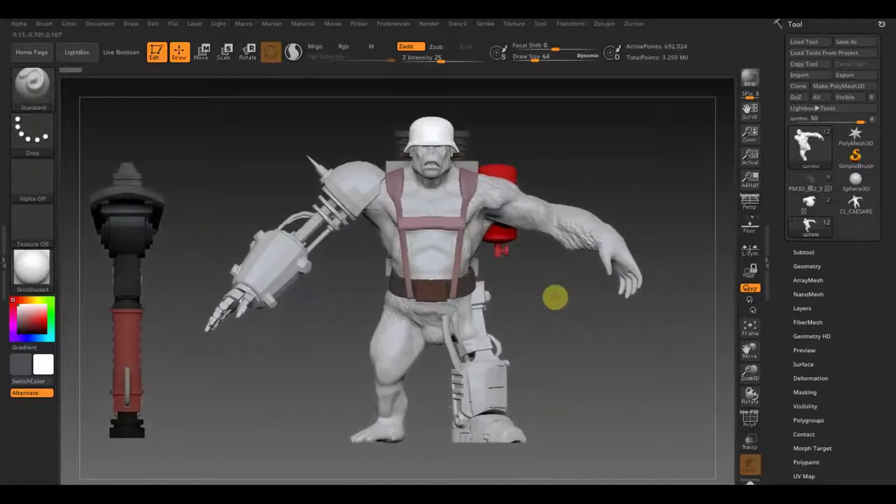
left_click(423, 255, "alt")
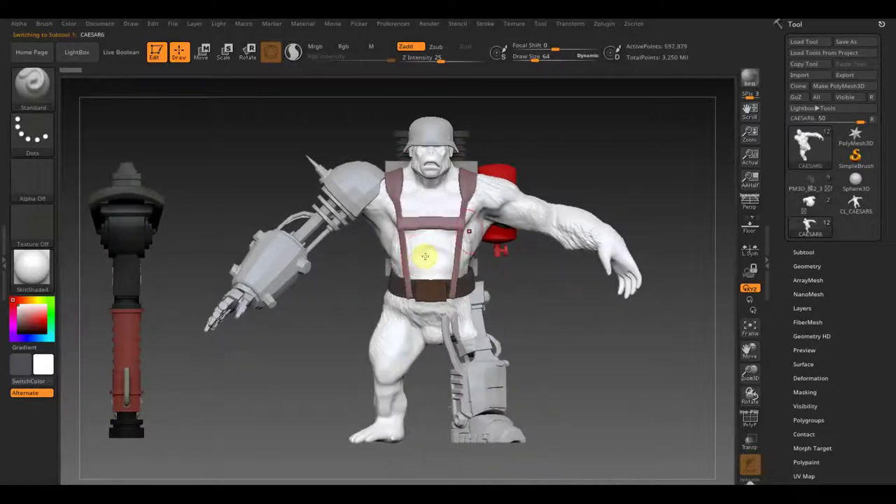
left_click(805, 253)
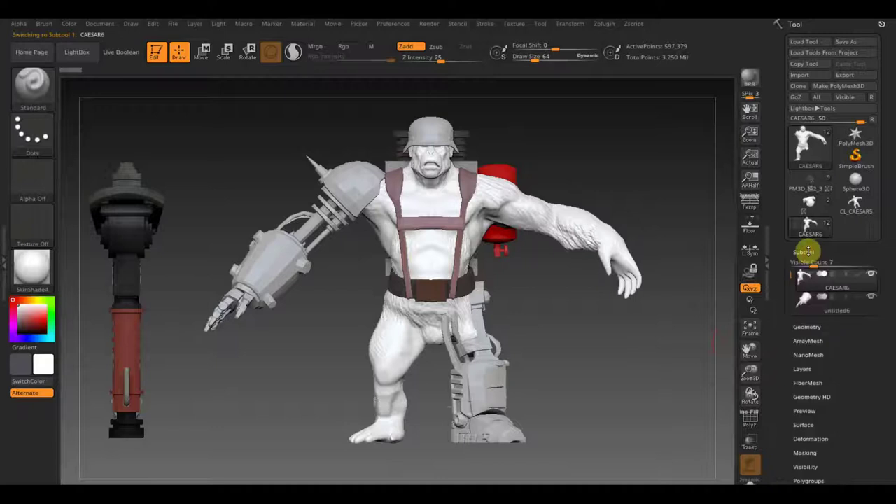
Step: Run Geometry > Modify Topology > Mirror And Weld on the ape's body
left_click_drag(886, 425, 887, 360)
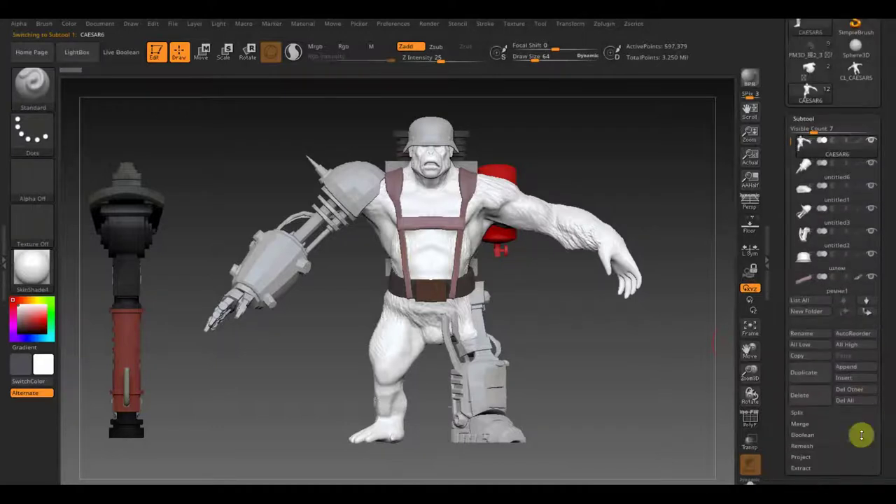
left_click(810, 478)
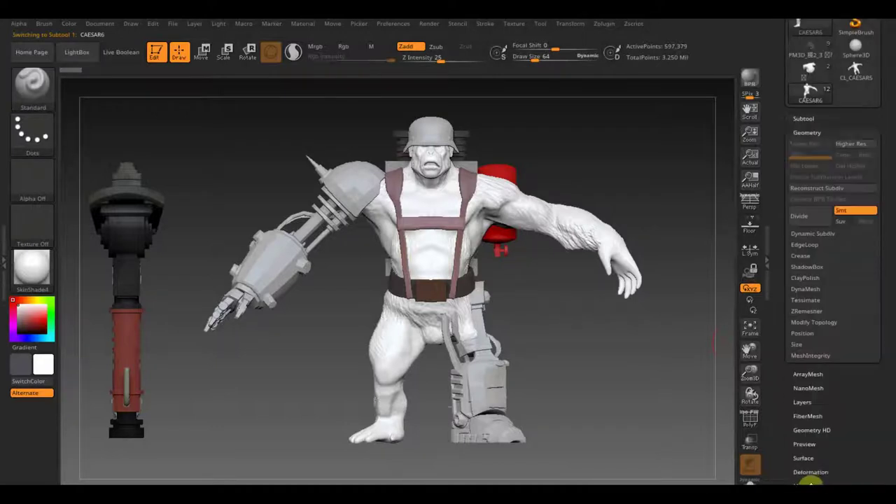
left_click(822, 323)
left_click(832, 356)
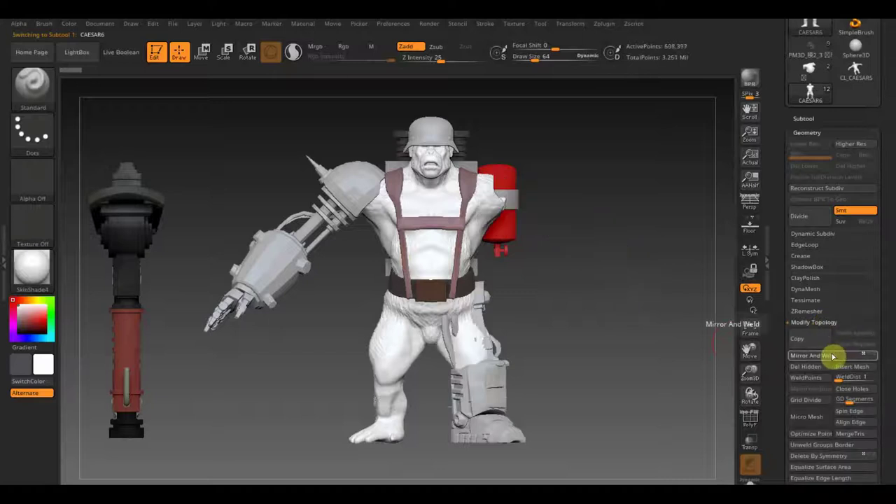
Step: Mirror And Weld the mechanical shoulder arm and the forearm with claw, then orbit to check both arms
left_click(322, 195, "alt")
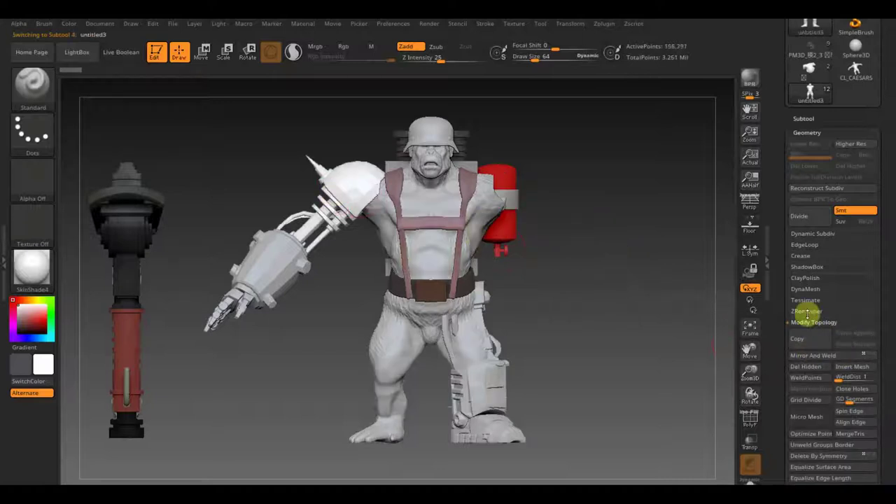
left_click(835, 357)
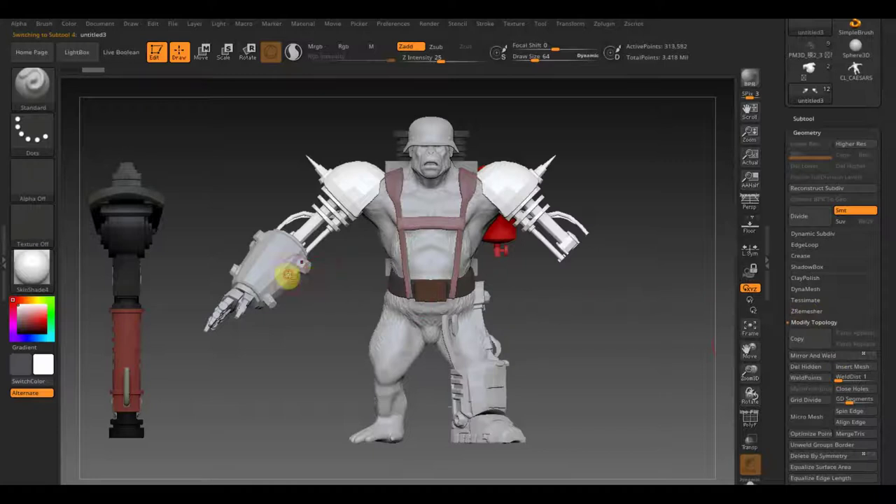
left_click(295, 272, "alt")
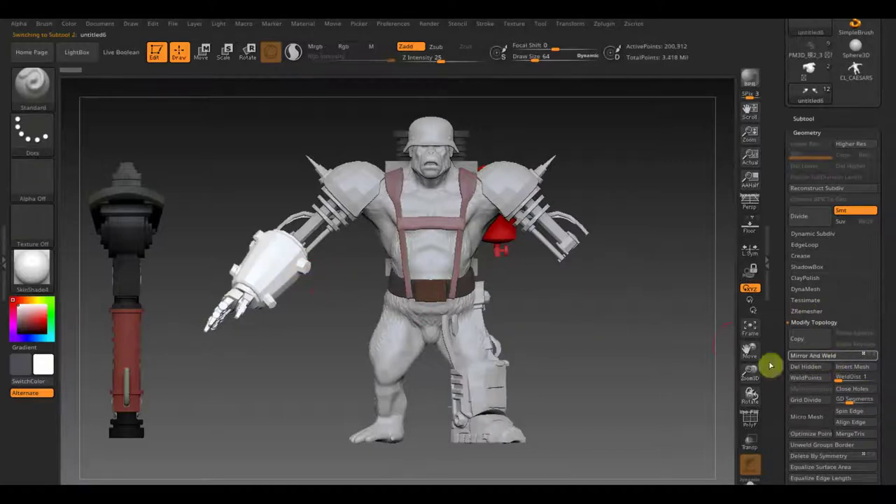
left_click(830, 355)
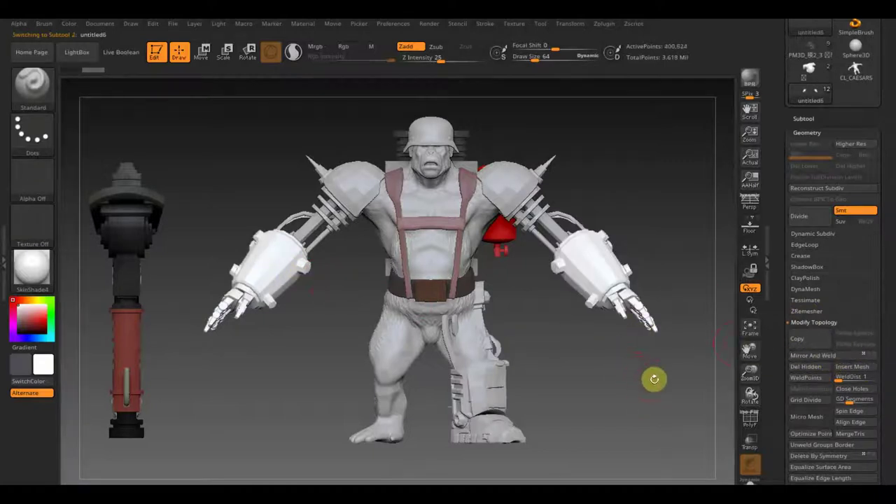
left_click_drag(633, 380, 633, 380)
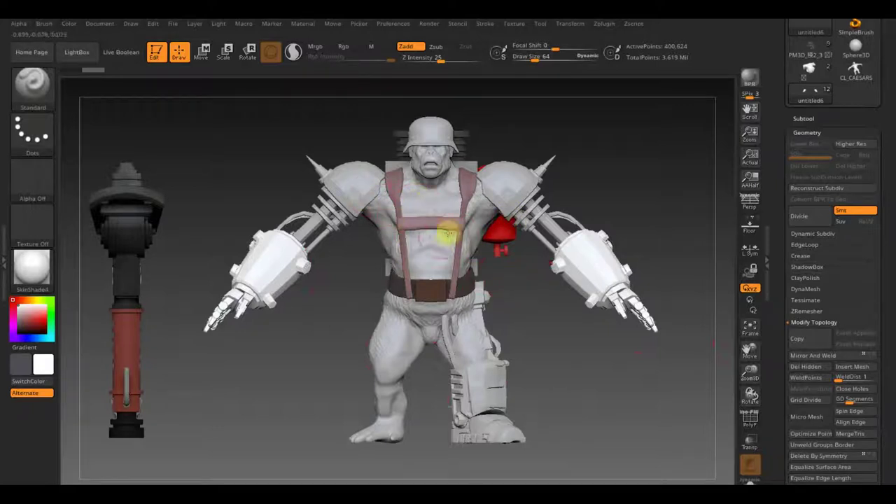
left_click_drag(546, 353, 566, 345)
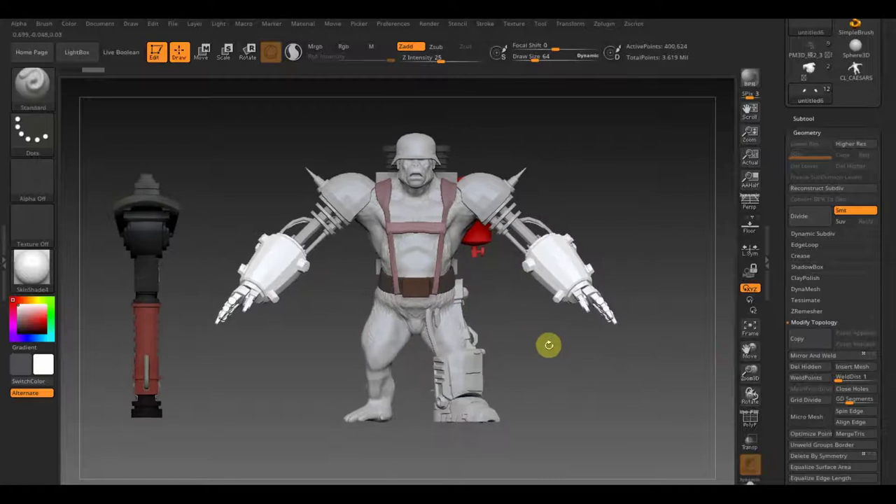
mouse_move(570, 156)
left_mouse_down()
mouse_move(562, 169)
mouse_move(518, 174)
left_mouse_up()
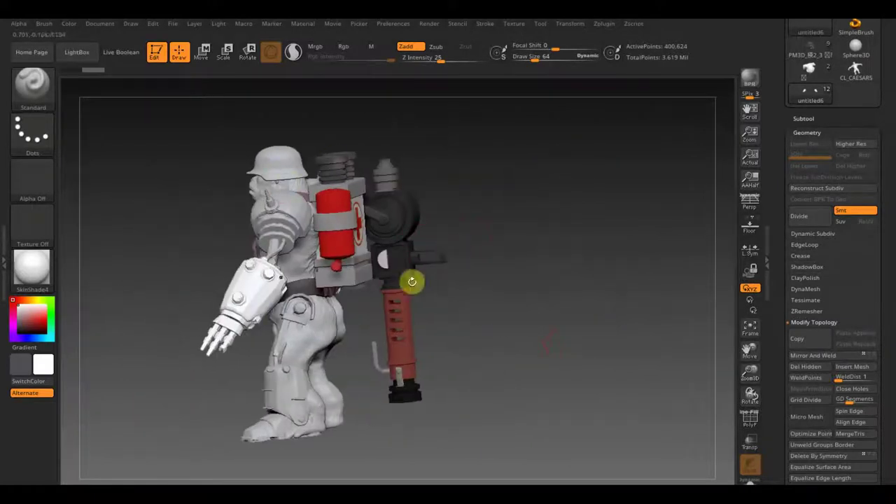
left_click_drag(591, 281, 586, 380, "shift")
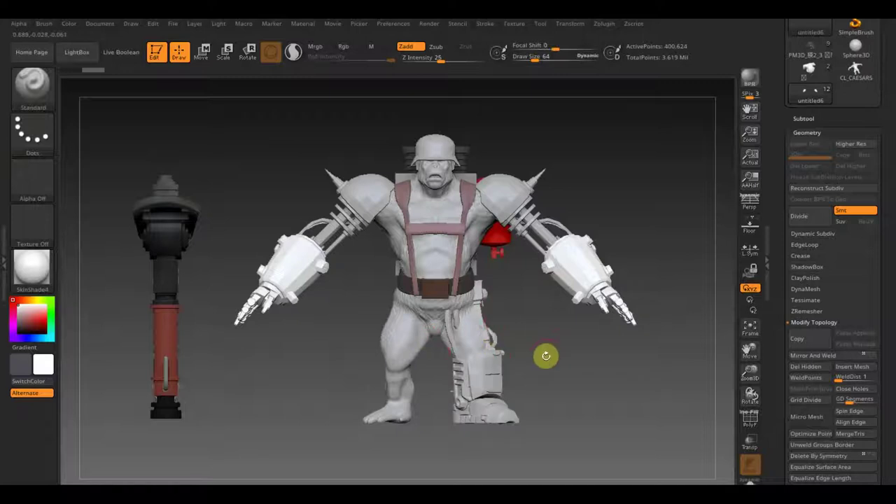
mouse_move(574, 352)
left_mouse_down()
mouse_move(607, 355)
mouse_move(576, 355)
mouse_move(581, 367)
left_mouse_up()
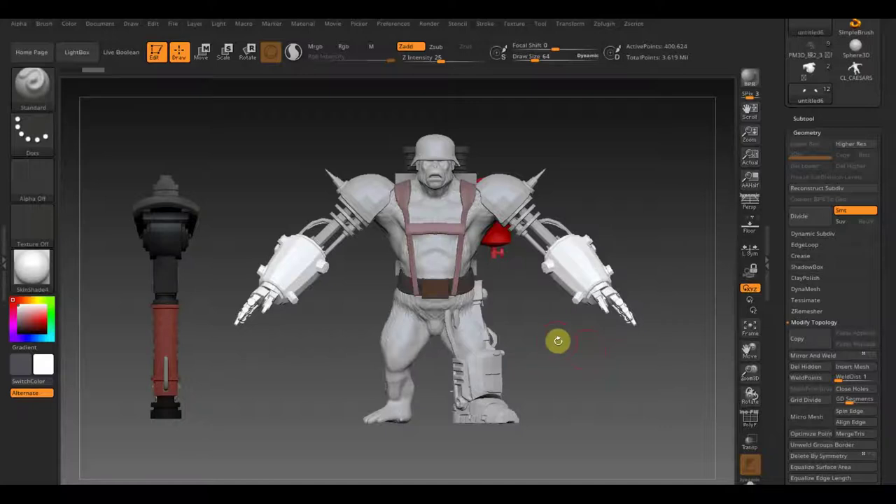
mouse_move(563, 339)
left_mouse_down()
mouse_move(600, 359)
mouse_move(566, 375)
mouse_move(306, 386)
mouse_move(330, 386)
left_mouse_up()
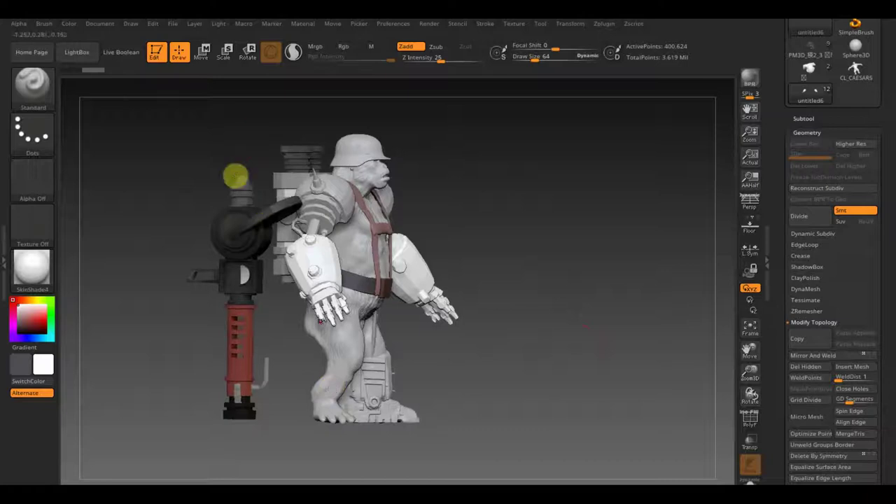
left_click_drag(266, 354, 276, 352)
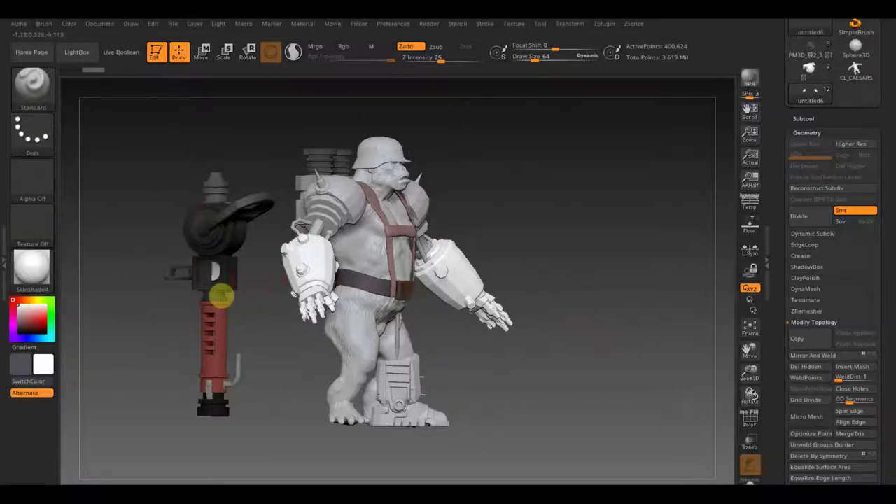
mouse_move(507, 256)
left_mouse_down()
mouse_move(604, 208)
mouse_move(596, 214)
left_mouse_up()
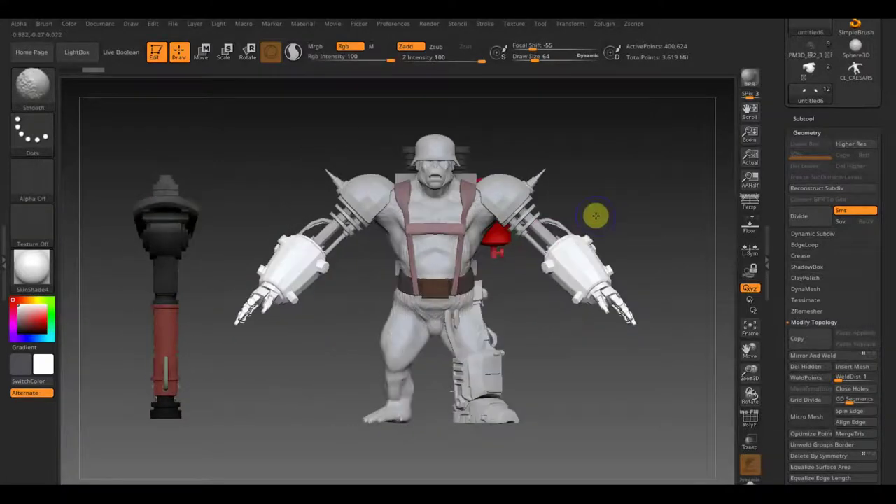
left_click_drag(548, 391, 536, 362, "alt")
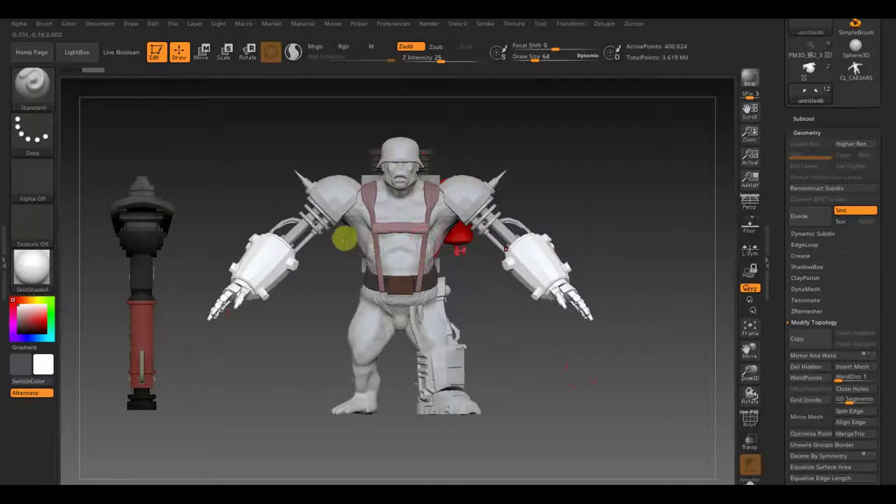
mouse_move(537, 184)
left_mouse_down()
mouse_move(543, 211)
mouse_move(389, 173)
left_mouse_up()
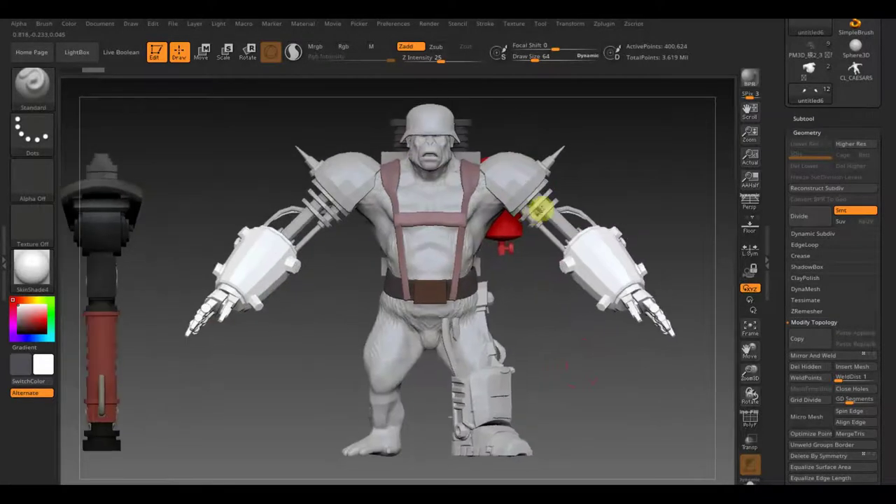
left_click(414, 170)
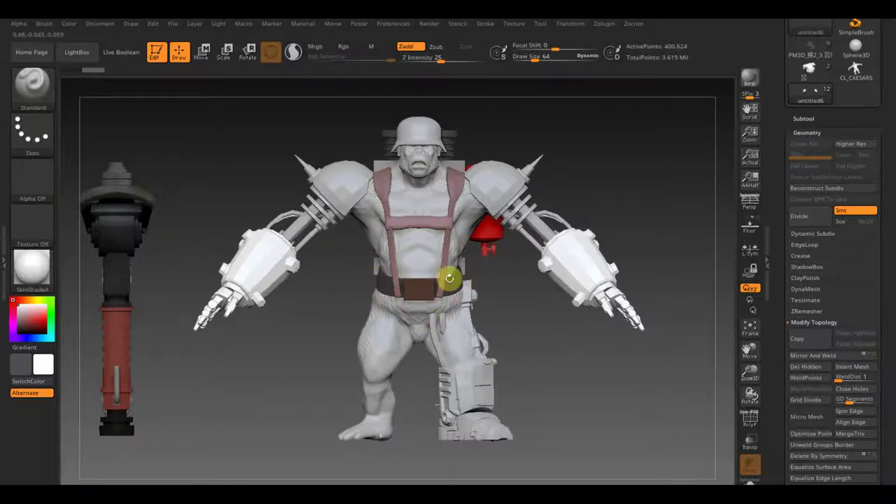
key("f")
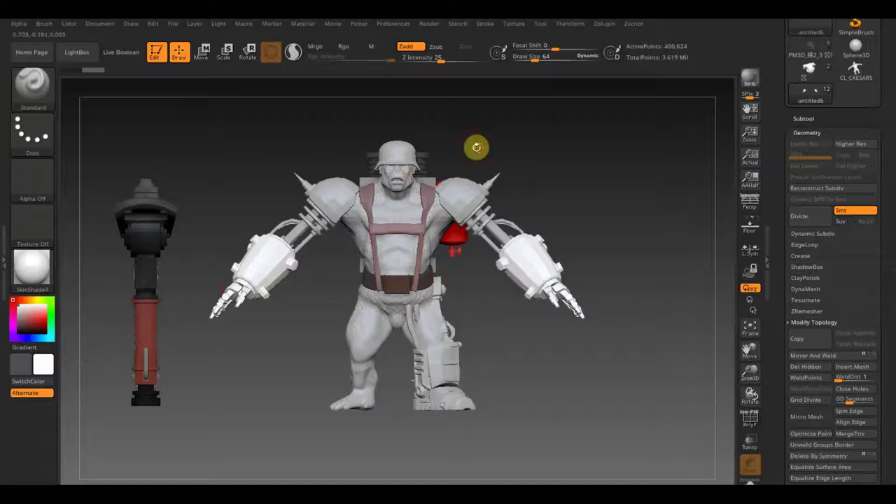
left_click_drag(579, 192, 580, 201)
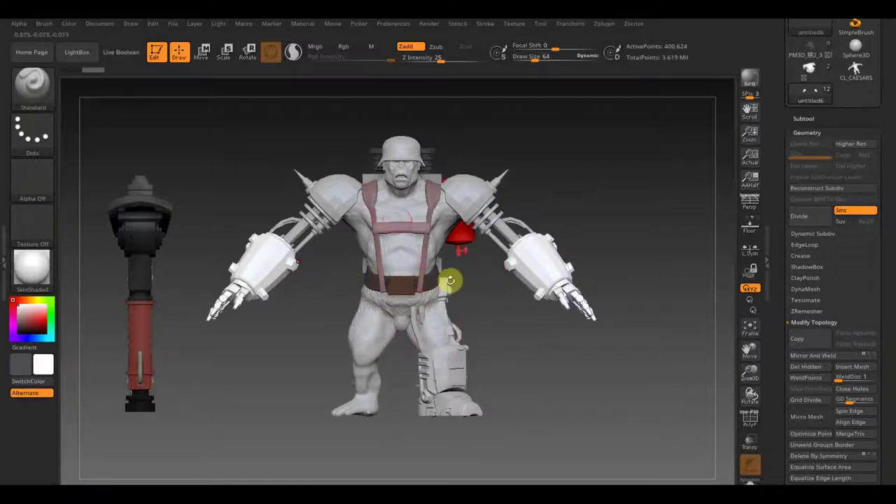
mouse_move(500, 343)
left_mouse_down()
mouse_move(522, 344)
mouse_move(419, 351)
mouse_move(549, 340)
mouse_move(583, 369)
mouse_move(557, 381)
mouse_move(514, 374)
left_mouse_up()
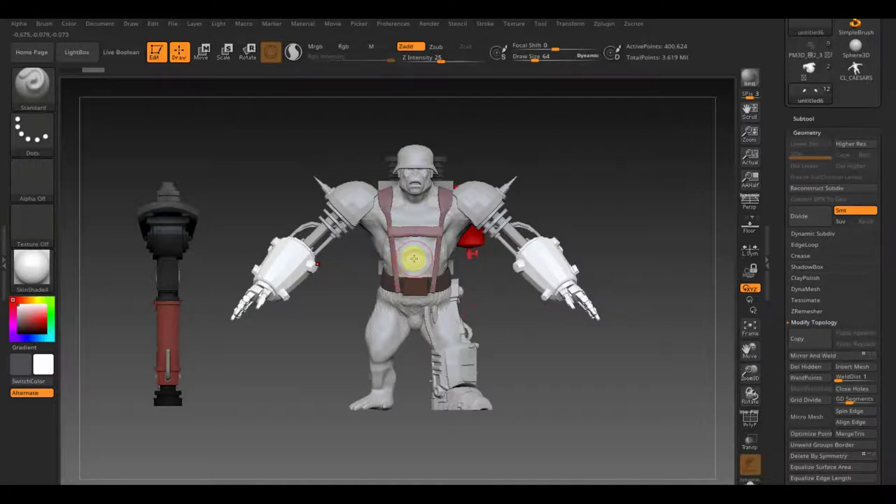
left_click(424, 223)
left_click(418, 257)
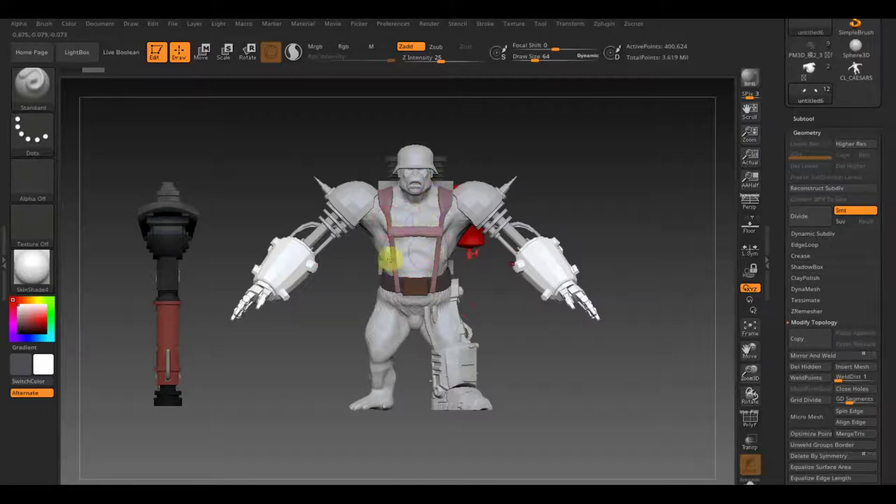
mouse_move(474, 249)
left_mouse_down()
mouse_move(586, 203)
mouse_move(493, 211)
mouse_move(607, 239)
left_mouse_up()
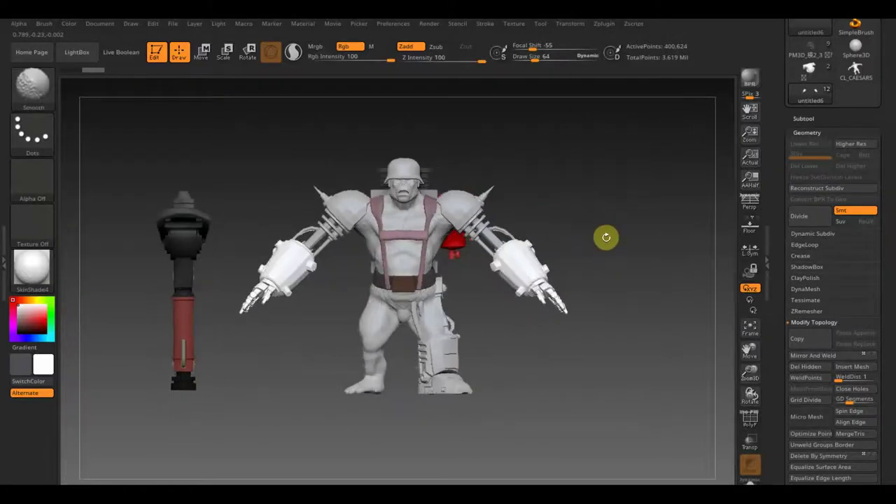
mouse_move(526, 357)
left_mouse_down("alt")
mouse_move(537, 378)
mouse_move(565, 365)
mouse_move(571, 372)
left_mouse_up("alt")
left_click_drag(475, 313, 517, 355, "alt")
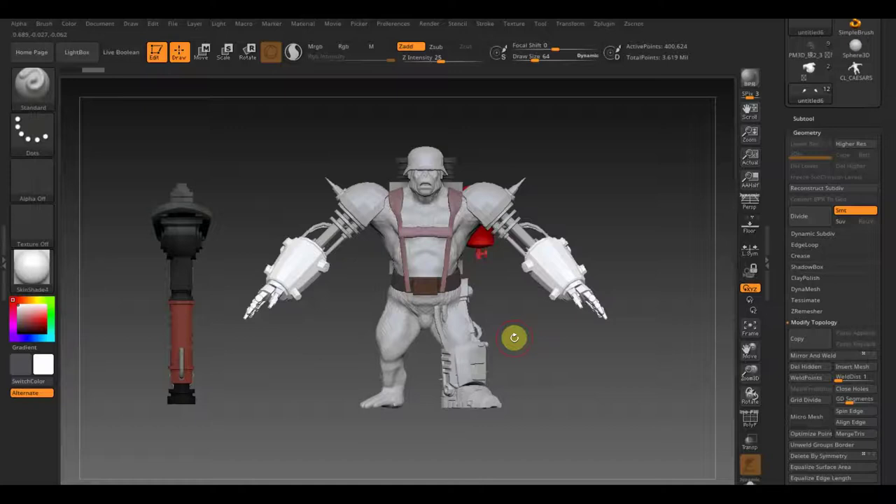
left_click_drag(569, 204, 573, 203)
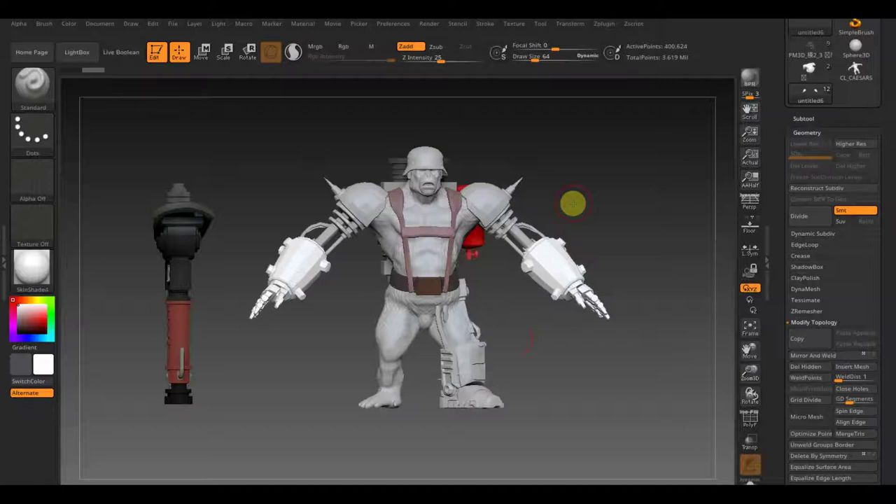
mouse_move(591, 190)
left_mouse_down()
mouse_move(619, 191)
mouse_move(609, 193)
left_mouse_up()
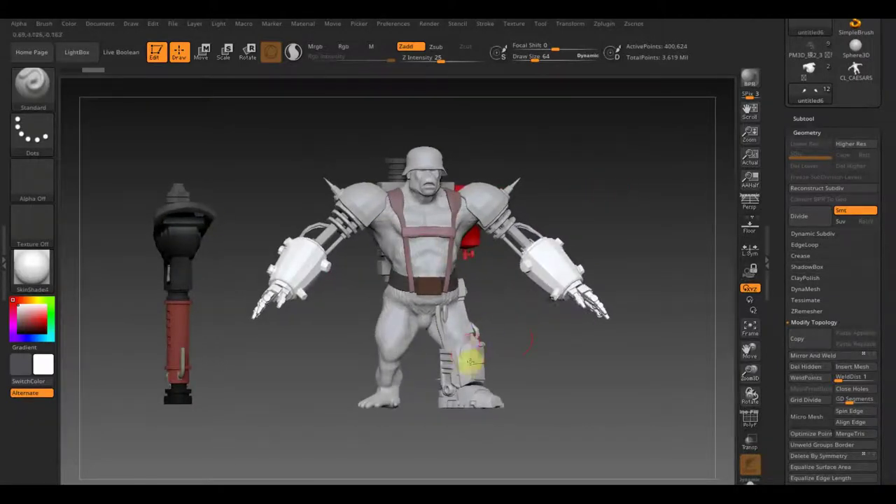
mouse_move(474, 350)
left_mouse_down()
mouse_move(504, 344)
mouse_move(492, 350)
mouse_move(501, 355)
mouse_move(483, 355)
mouse_move(500, 354)
left_mouse_up()
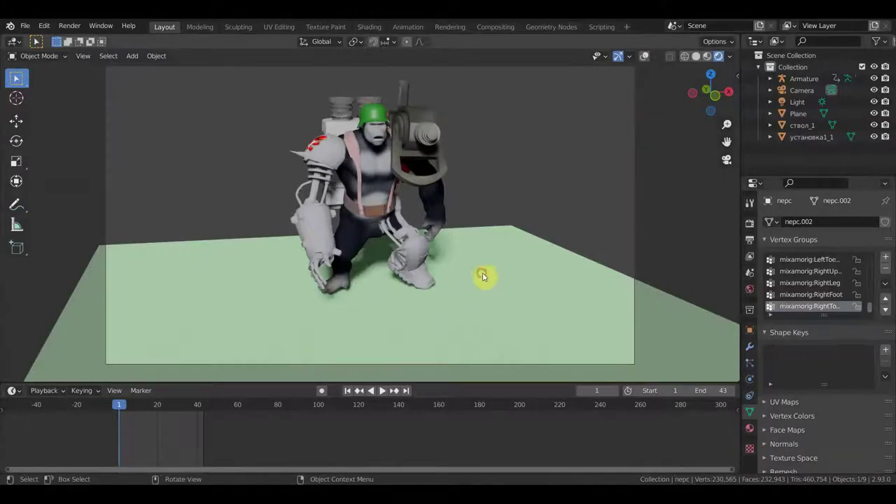
left_click(470, 275)
middle_click_drag(498, 285, 474, 293)
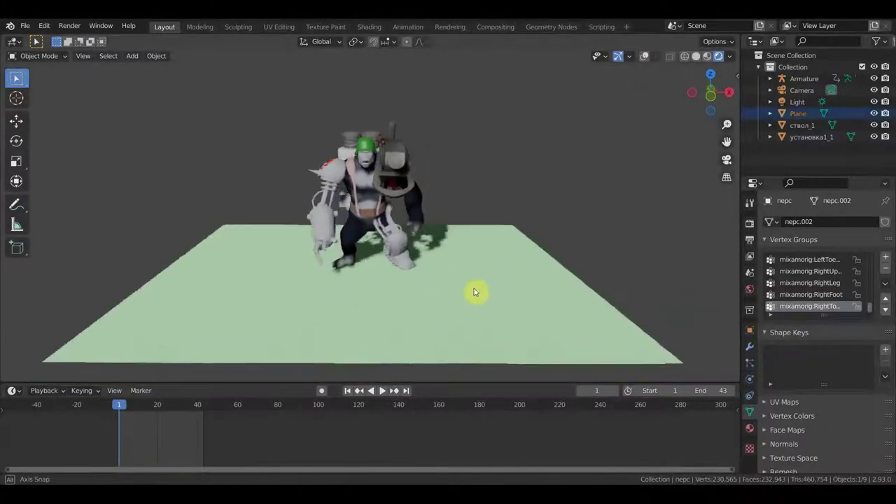
scroll(462, 284, "up", 2)
scroll(462, 285, "up", 2)
scroll(483, 293, "up", 1)
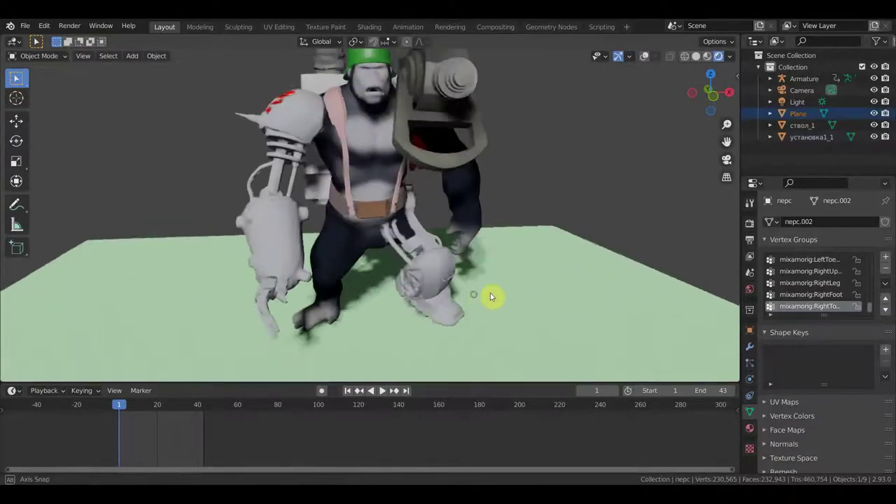
scroll(490, 296, "up", 1)
scroll(488, 274, "up", 1)
scroll(474, 296, "up", 2)
scroll(470, 294, "up", 1)
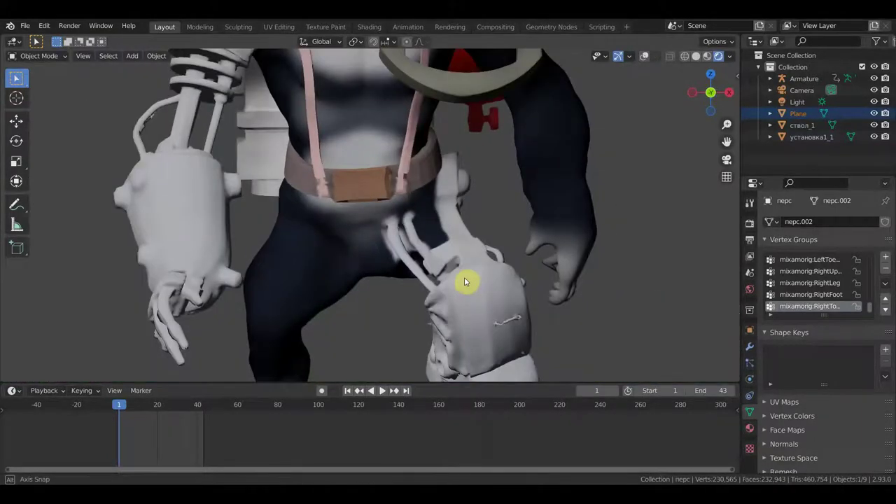
mouse_move(466, 276)
middle_mouse_down()
mouse_move(544, 280)
mouse_move(536, 300)
mouse_move(536, 218)
mouse_move(488, 210)
middle_mouse_up()
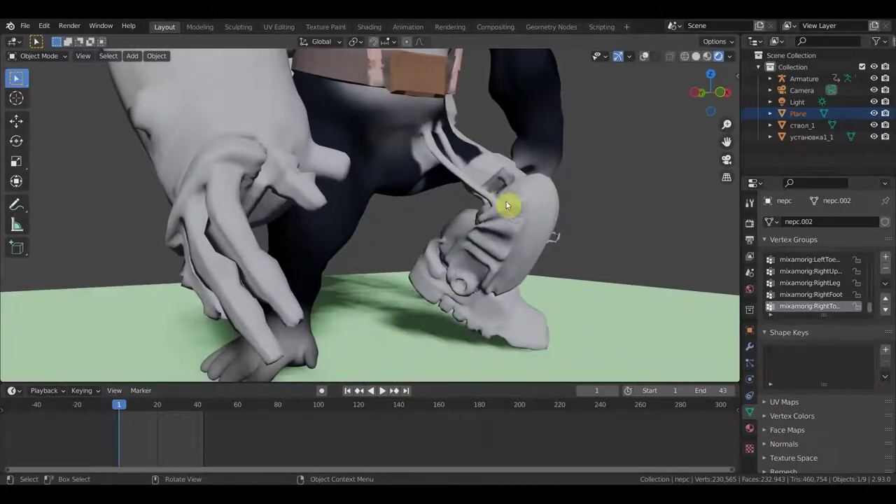
mouse_move(509, 236)
middle_mouse_down()
mouse_move(482, 242)
mouse_move(516, 243)
middle_mouse_up()
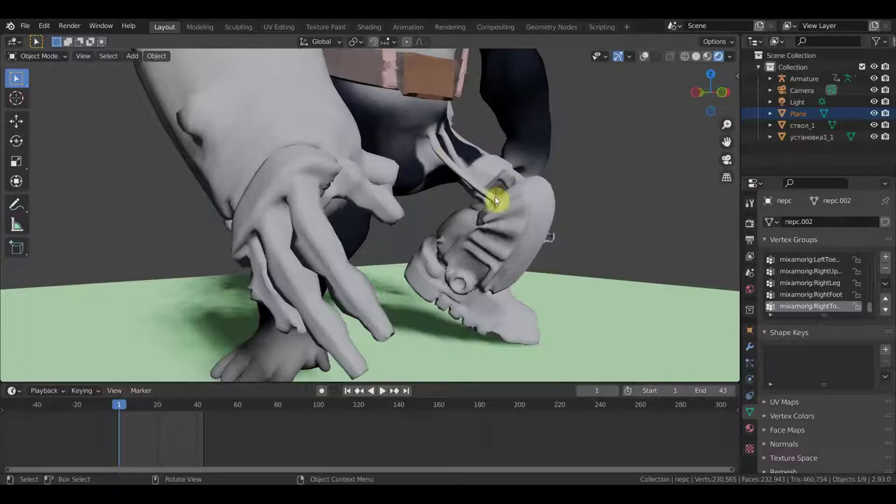
middle_click_drag(606, 212, 554, 219)
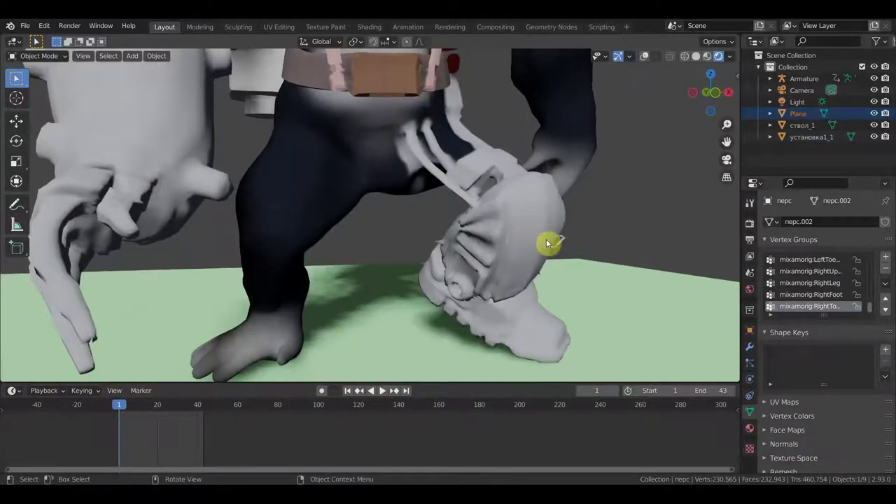
mouse_move(587, 250)
middle_mouse_down()
mouse_move(516, 246)
mouse_move(559, 258)
mouse_move(586, 354)
middle_mouse_up()
scroll(523, 252, "down", 4)
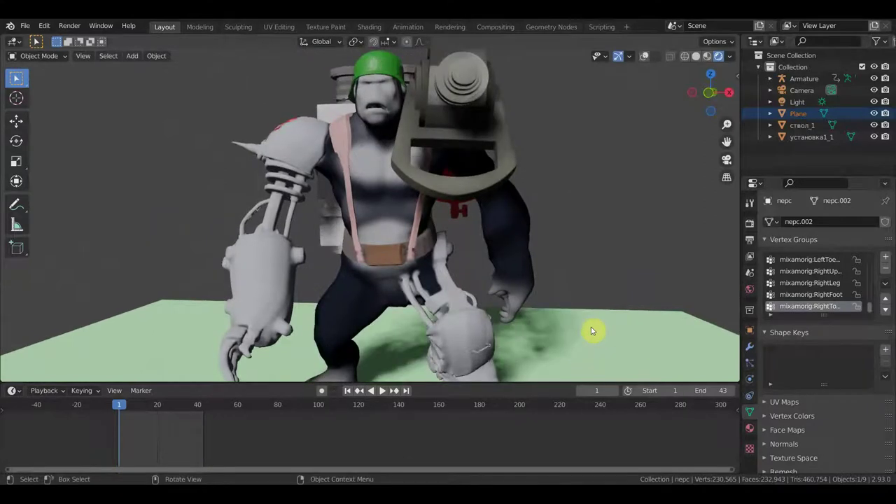
scroll(570, 301, "down", 2)
scroll(571, 301, "down", 3)
mouse_move(570, 302)
middle_mouse_down()
mouse_move(610, 309)
mouse_move(660, 296)
middle_mouse_up()
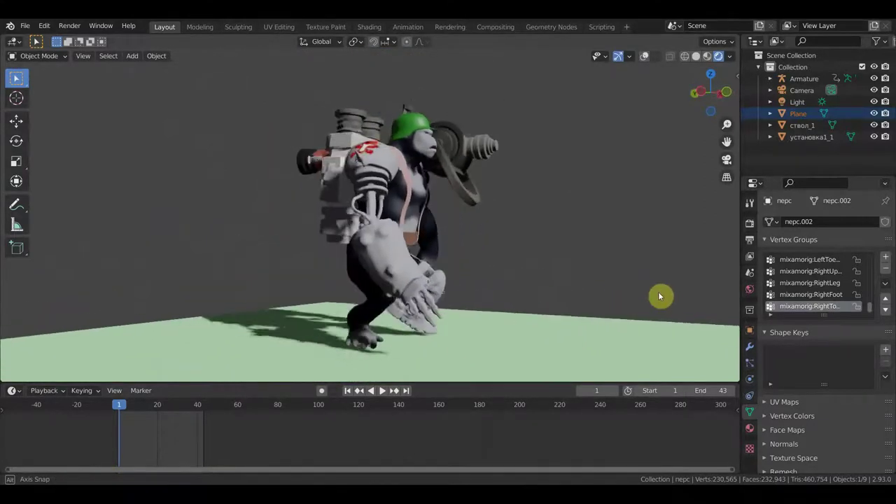
scroll(584, 302, "up", 3)
mouse_move(582, 298)
middle_mouse_down()
mouse_move(593, 268)
mouse_move(540, 324)
mouse_move(504, 336)
mouse_move(540, 376)
mouse_move(604, 61)
middle_mouse_up()
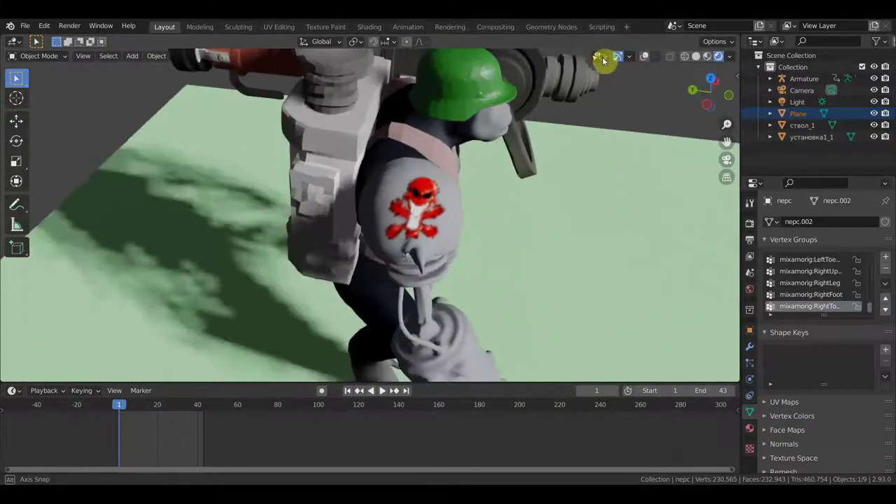
mouse_move(516, 260)
middle_mouse_down("alt")
mouse_move(522, 299)
mouse_move(544, 270)
mouse_move(566, 194)
mouse_move(600, 164)
mouse_move(660, 153)
mouse_move(466, 200)
middle_mouse_up("alt")
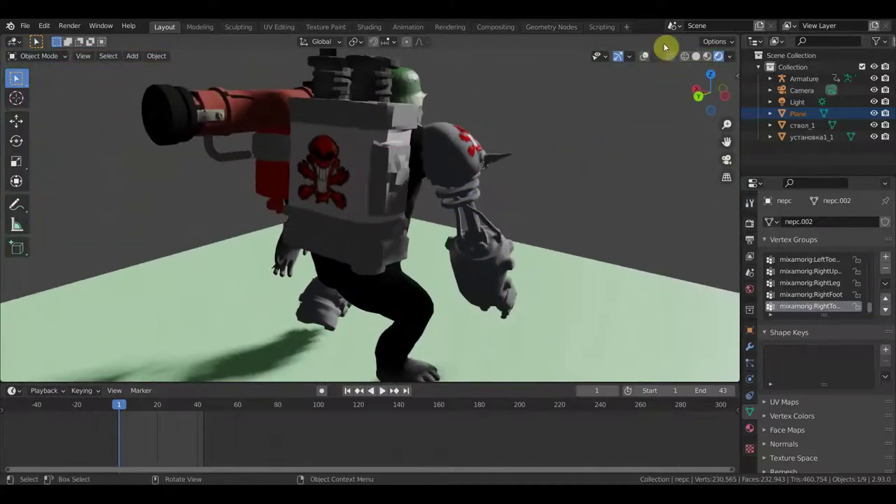
Step: Switch the viewport to Material Preview and select the backpack установка1_1
left_click(707, 57)
middle_click_drag(529, 151, 539, 145)
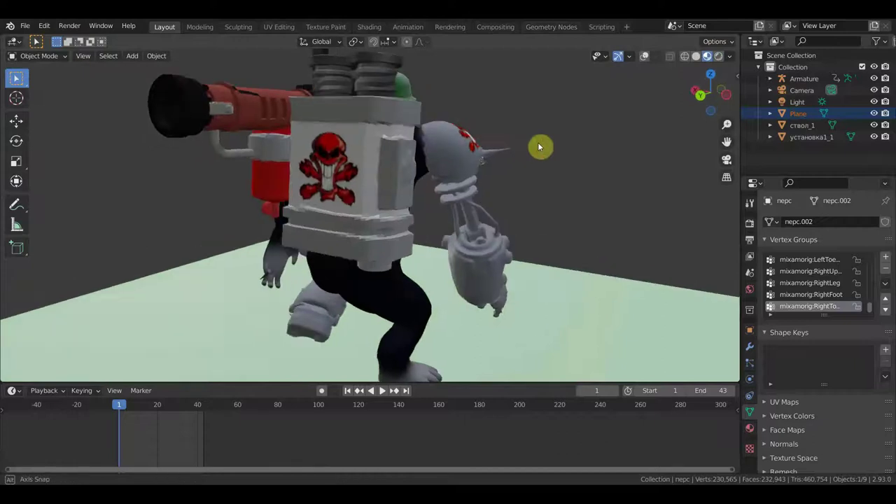
left_click(370, 133)
scroll(370, 133, "up", 2)
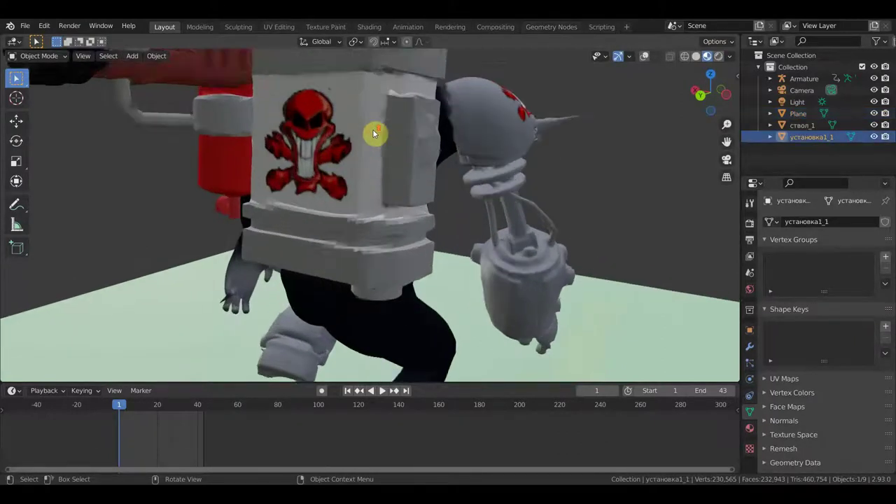
scroll(371, 133, "up", 1)
scroll(374, 134, "up", 1)
scroll(377, 134, "up", 1)
scroll(377, 134, "up", 1)
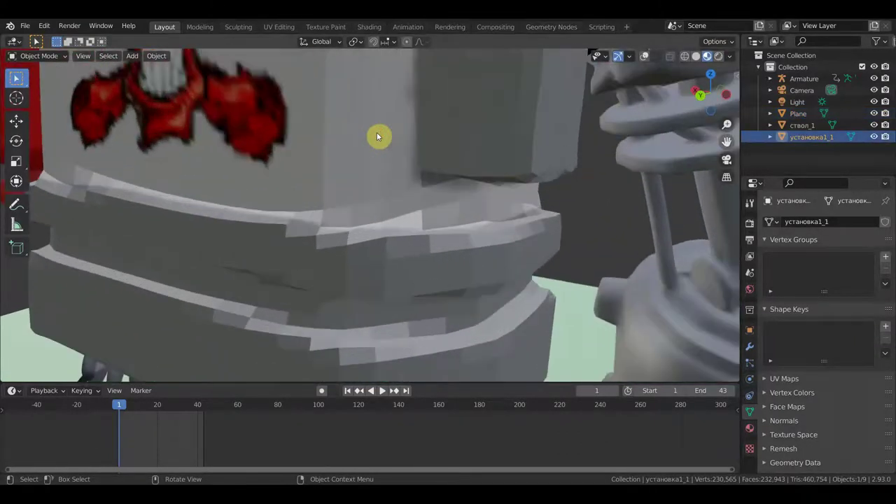
scroll(377, 137, "down", 1)
left_click(358, 173)
right_click(356, 175)
key("Escape")
scroll(365, 174, "down", 3)
left_click(361, 171)
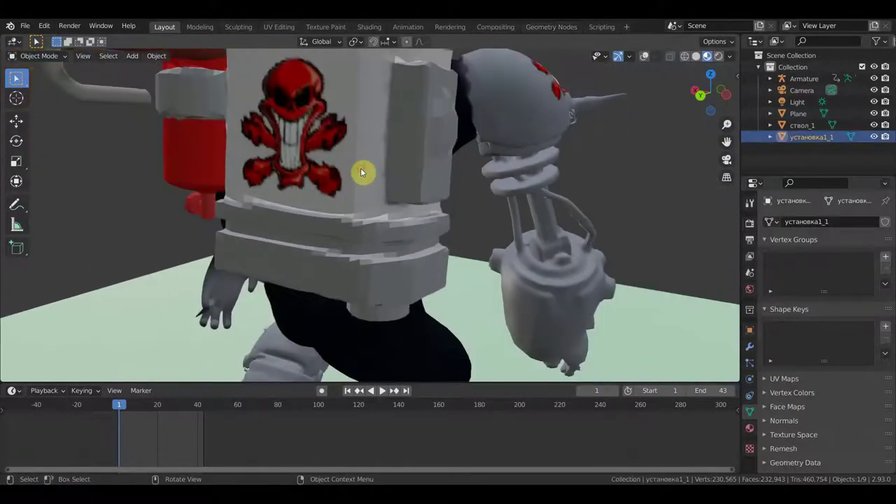
Step: Turn on overlays and apply Shade Smooth to the backpack
left_click(644, 56)
right_click(365, 174)
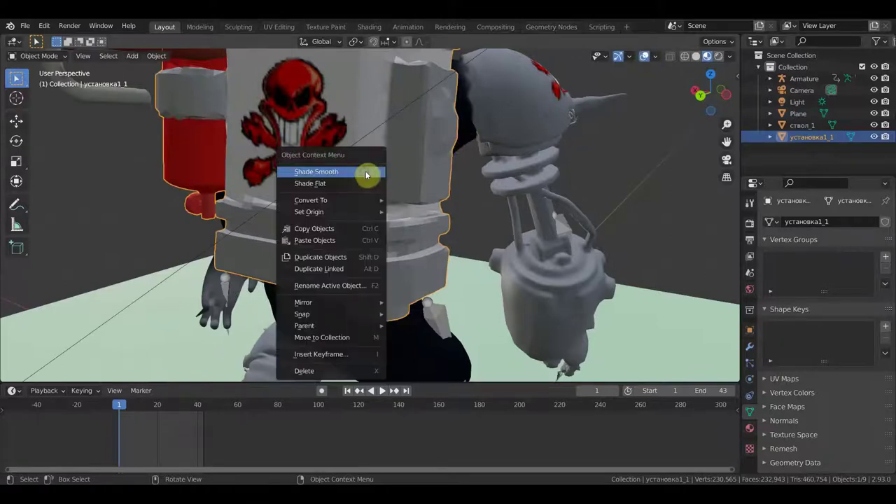
left_click(365, 174)
scroll(411, 188, "up", 2)
scroll(386, 206, "up", 2)
mouse_move(386, 201)
middle_mouse_down()
mouse_move(444, 190)
mouse_move(353, 191)
middle_mouse_up()
Step: Apply Shade Smooth to the character mesh непс and the helmet
left_click(490, 104)
right_click(489, 101)
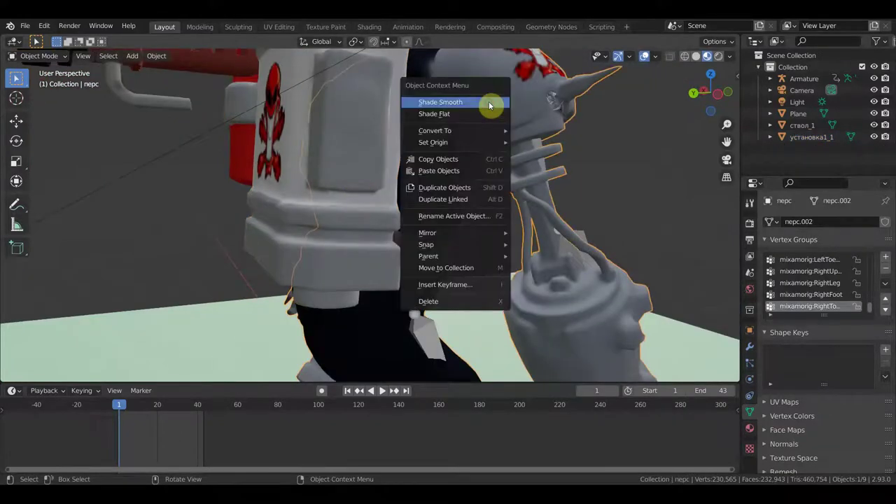
left_click(489, 101)
scroll(512, 121, "down", 5)
mouse_move(511, 128)
middle_mouse_down()
mouse_move(477, 140)
mouse_move(386, 142)
mouse_move(409, 111)
middle_mouse_up()
left_click(423, 91)
right_click(423, 89)
left_click(423, 87)
Step: Orbit around the character and reselect the backpack установка1_1 to check the smoothing
mouse_move(498, 120)
middle_mouse_down()
mouse_move(461, 116)
mouse_move(452, 132)
mouse_move(458, 169)
mouse_move(452, 123)
mouse_move(448, 131)
mouse_move(351, 121)
mouse_move(453, 155)
mouse_move(452, 192)
mouse_move(498, 191)
mouse_move(424, 220)
mouse_move(426, 242)
mouse_move(455, 197)
mouse_move(567, 174)
middle_mouse_up()
scroll(457, 98, "up", 4)
scroll(420, 123, "down", 3)
left_click(441, 186)
scroll(426, 173, "up", 3)
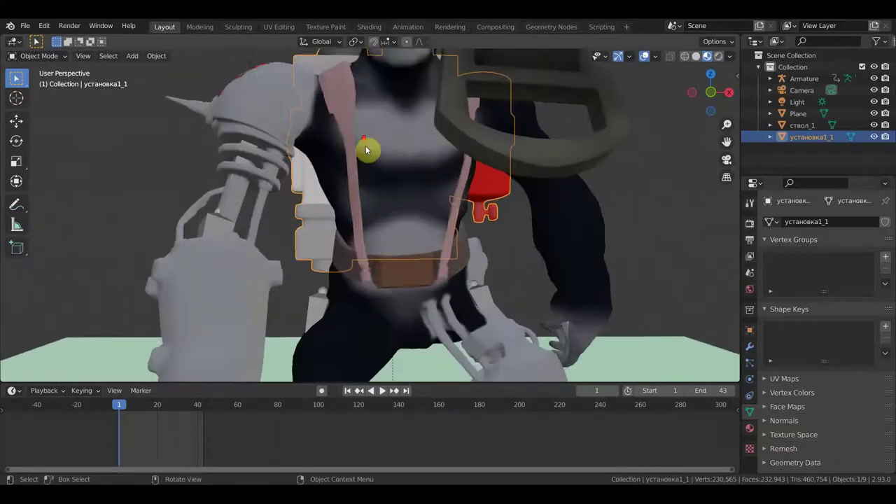
scroll(366, 148, "down", 5)
middle_click_drag(367, 150, 395, 163)
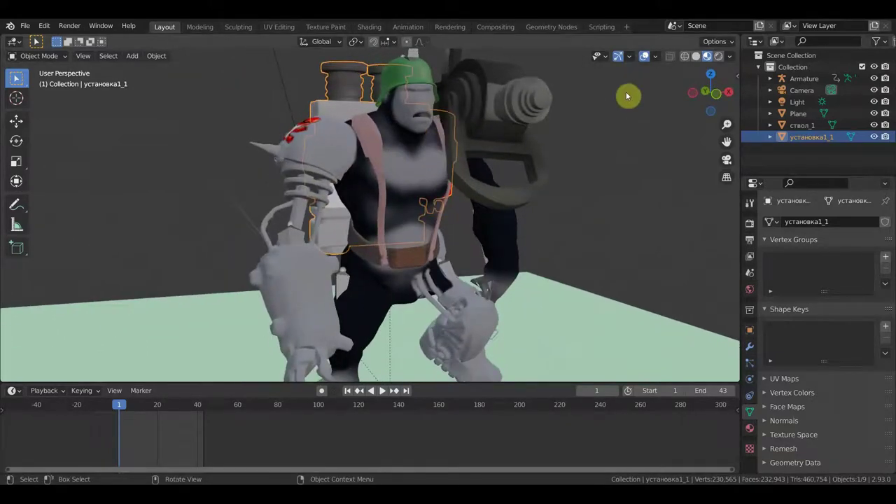
Step: Deselect the backpack, orbit to a front view of the gorilla, and scrub the timeline to check the pose
left_click(606, 124)
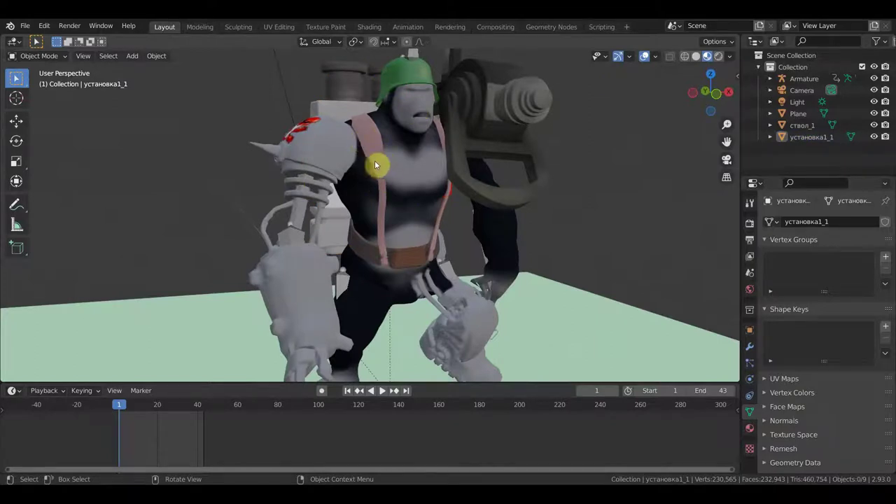
mouse_move(366, 145)
middle_mouse_down()
mouse_move(353, 140)
mouse_move(391, 141)
mouse_move(375, 166)
mouse_move(341, 163)
mouse_move(396, 175)
mouse_move(703, 167)
mouse_move(651, 163)
mouse_move(534, 180)
mouse_move(243, 156)
mouse_move(104, 174)
mouse_move(111, 213)
middle_mouse_up()
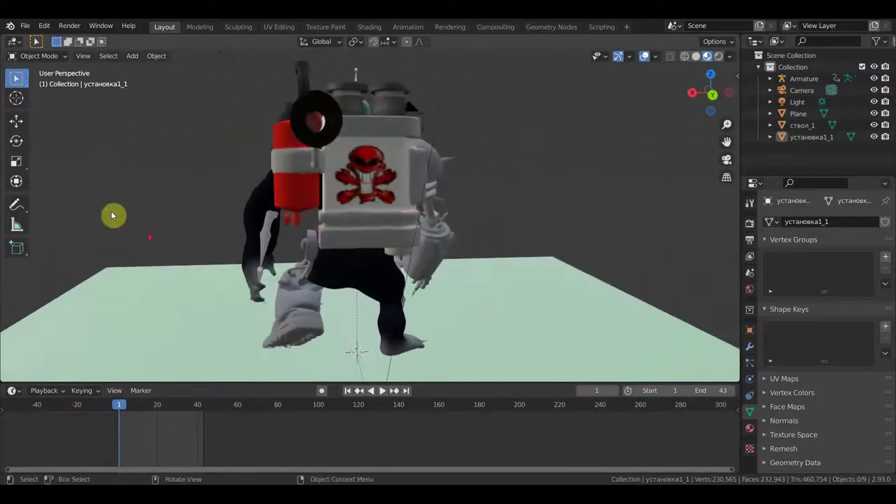
scroll(111, 216, "up", 2)
scroll(146, 240, "up", 2)
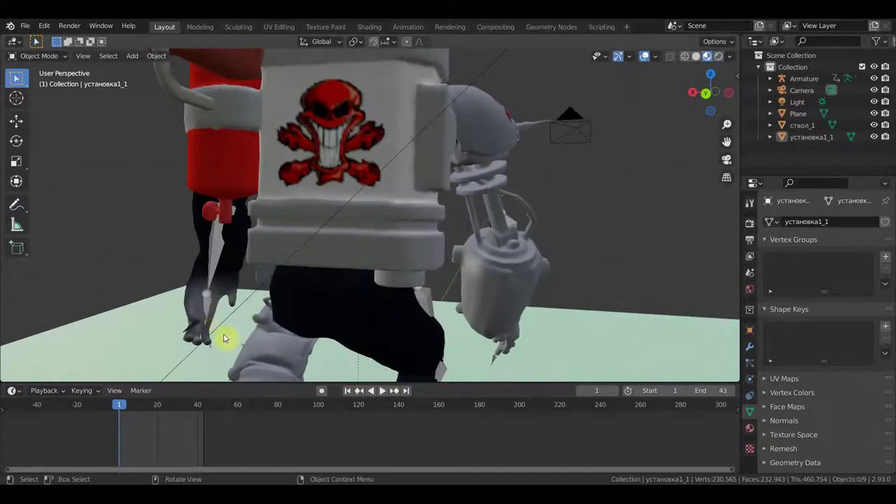
mouse_move(205, 333)
middle_mouse_down()
mouse_move(200, 314)
mouse_move(482, 296)
mouse_move(436, 299)
middle_mouse_up()
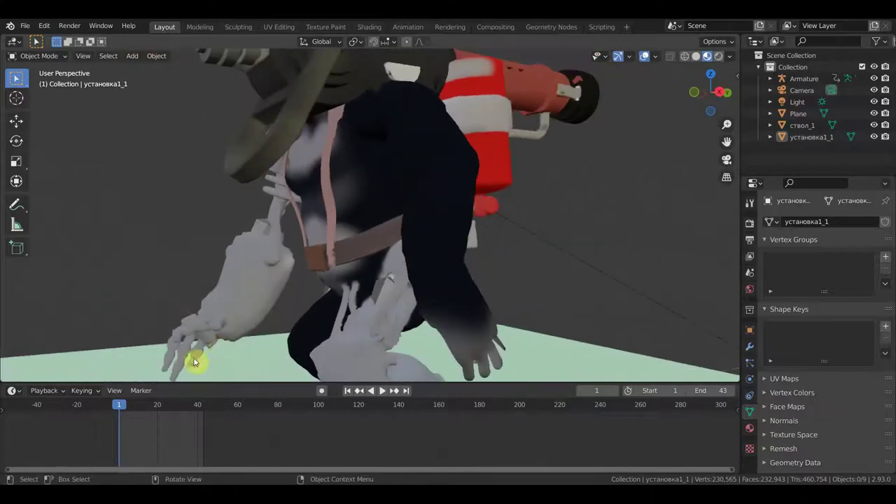
scroll(195, 362, "down", 3)
middle_click_drag(250, 318, 368, 306)
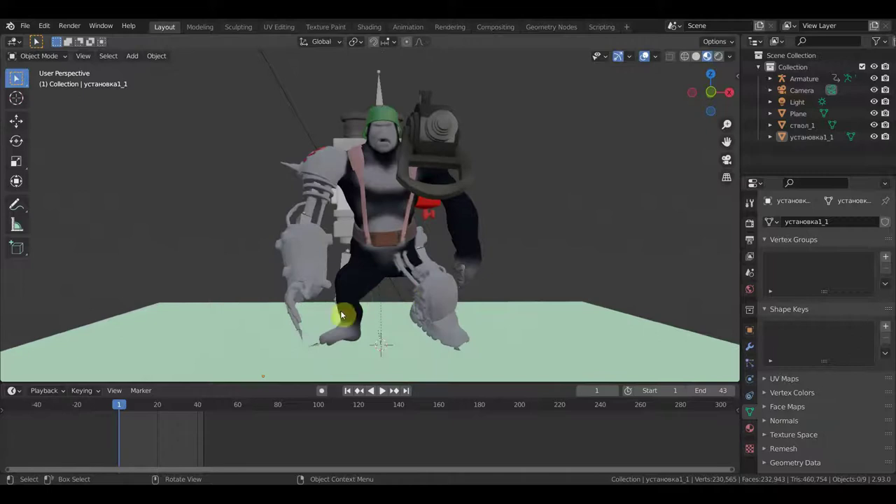
mouse_move(149, 409)
left_mouse_down()
mouse_move(210, 414)
mouse_move(107, 406)
left_mouse_up()
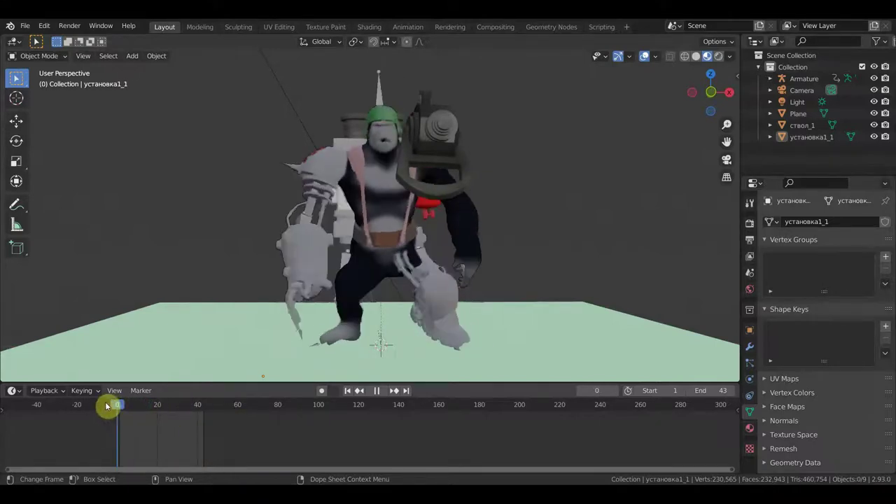
Step: Stop playback and enable In Front on the armature so bones show over the mesh
key("space")
mouse_move(304, 290)
middle_mouse_down()
mouse_move(354, 294)
mouse_move(427, 319)
mouse_move(457, 287)
mouse_move(464, 270)
mouse_move(372, 257)
mouse_move(357, 229)
middle_mouse_up()
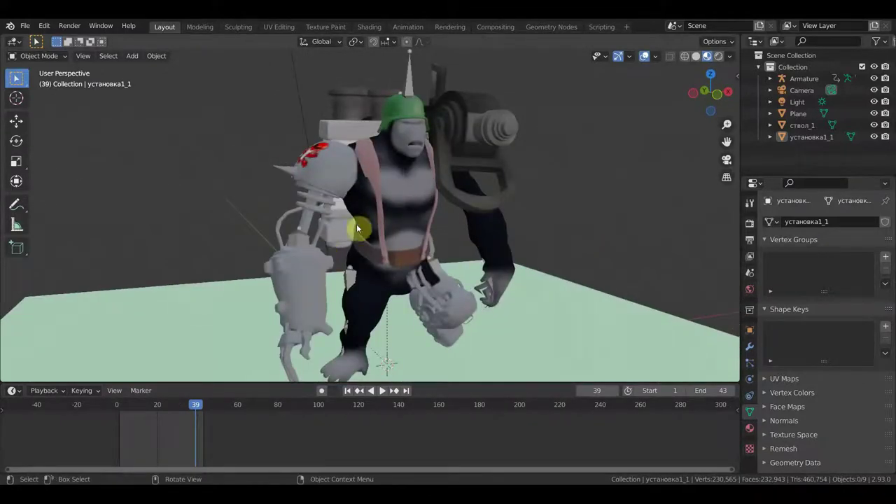
left_click(412, 68)
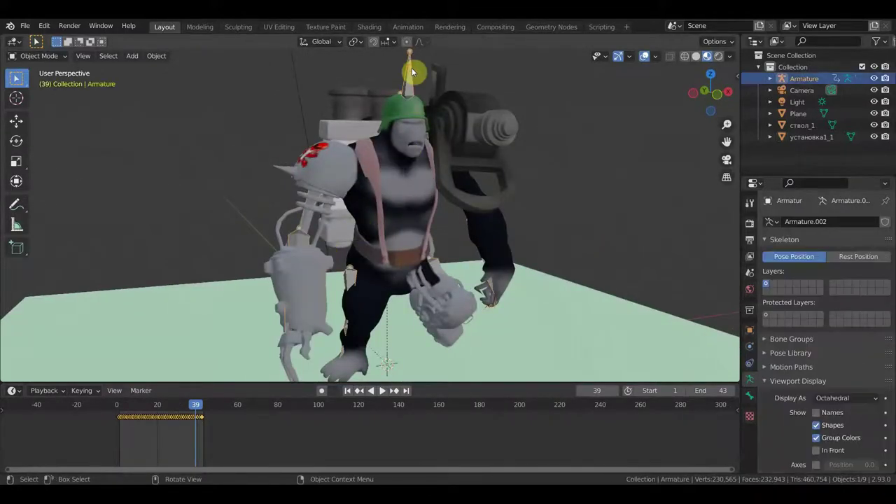
left_click(824, 454)
middle_click_drag(533, 308, 489, 312)
mouse_move(510, 313)
middle_mouse_down()
mouse_move(332, 160)
mouse_move(365, 172)
mouse_move(342, 188)
middle_mouse_up()
Step: Parent the backpack to the armature's Spine2 bone via Pose Mode and Ctrl+P > Bone
left_click(332, 133)
scroll(321, 182, "up", 3)
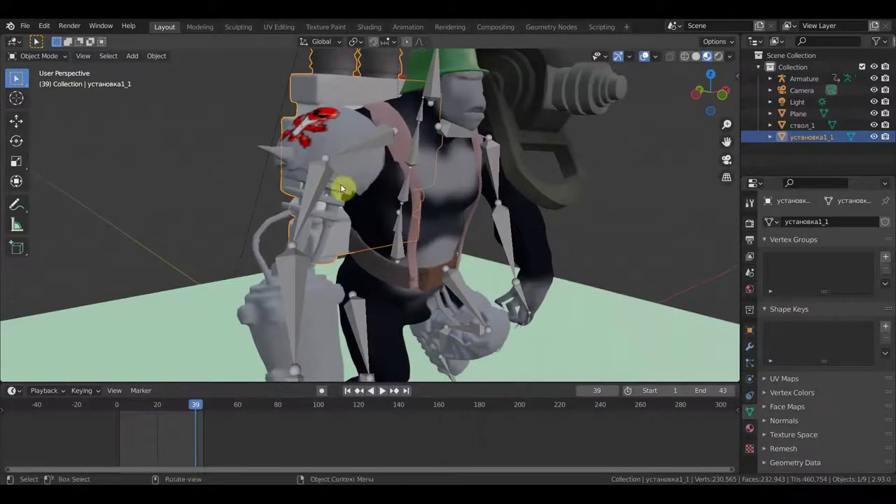
left_click(406, 199, "shift")
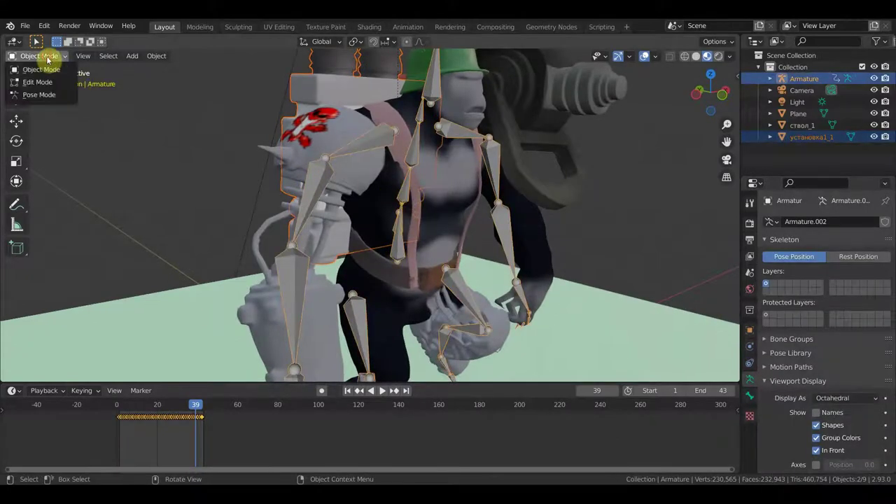
left_click(61, 95)
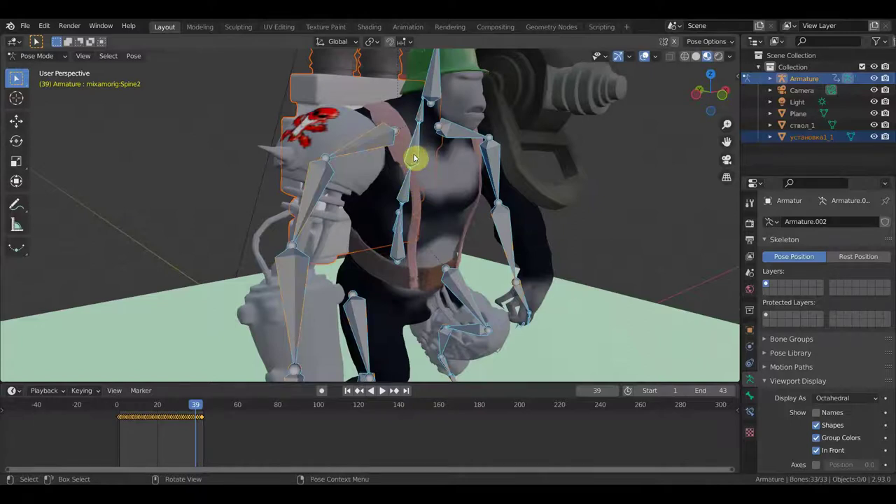
key("ctrl+p")
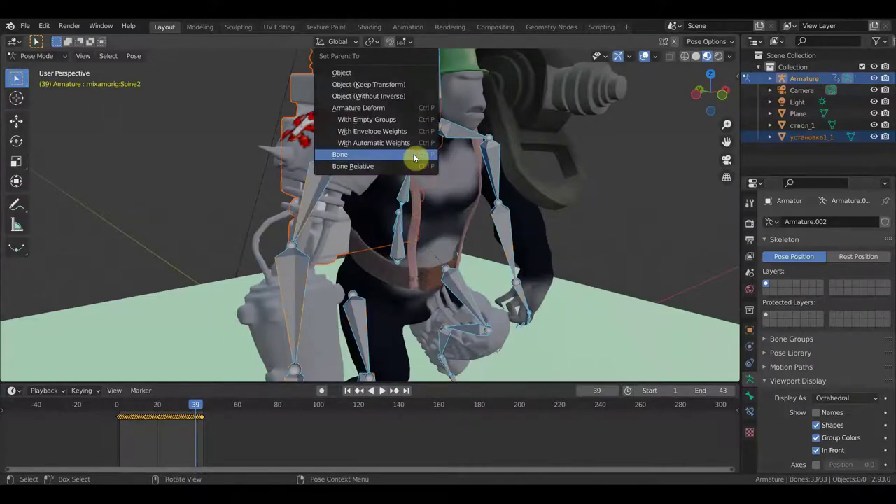
left_click(414, 155)
Step: Go to frame 0 and deselect all bones, orbiting to check the character
mouse_move(415, 158)
middle_mouse_down()
mouse_move(539, 168)
mouse_move(486, 170)
middle_mouse_up()
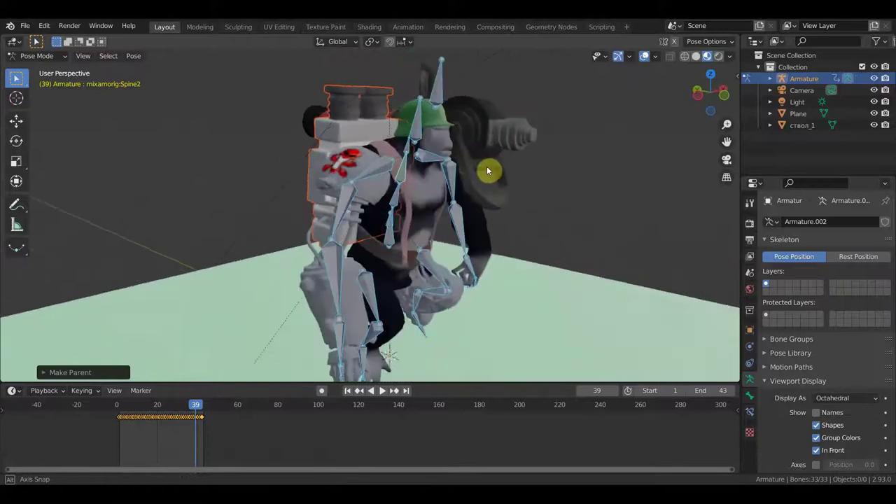
left_click(117, 410)
mouse_move(458, 234)
middle_mouse_down()
mouse_move(395, 244)
mouse_move(429, 205)
middle_mouse_up()
left_click(452, 133)
mouse_move(472, 162)
middle_mouse_down()
mouse_move(410, 144)
mouse_move(523, 165)
mouse_move(489, 122)
middle_mouse_up()
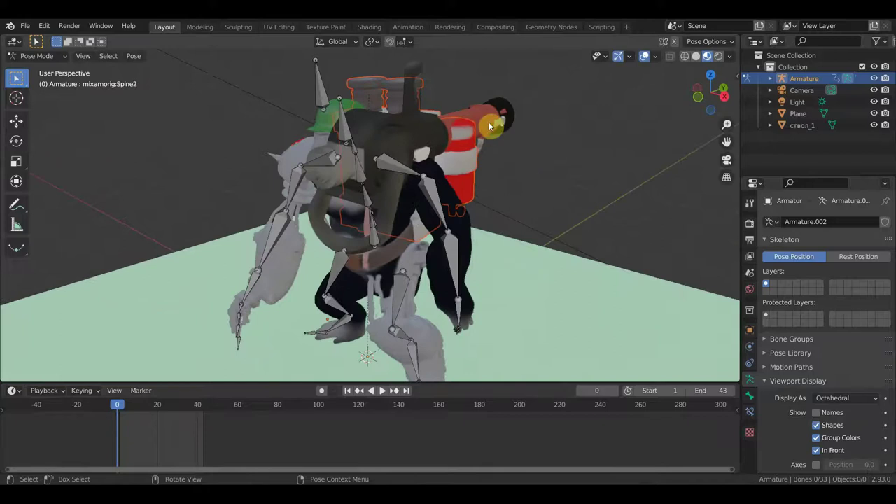
Step: Return to Object Mode and select the cannon mesh ствол_1
left_click(49, 58)
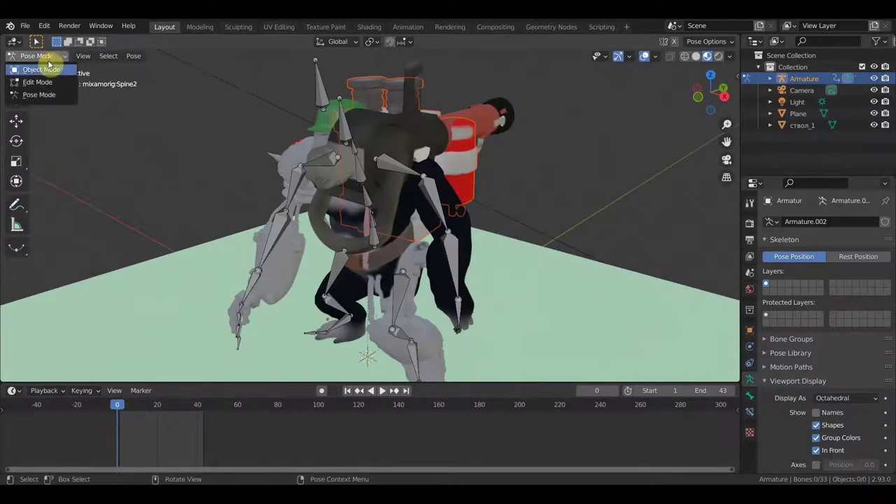
left_click(42, 69)
left_click(489, 130)
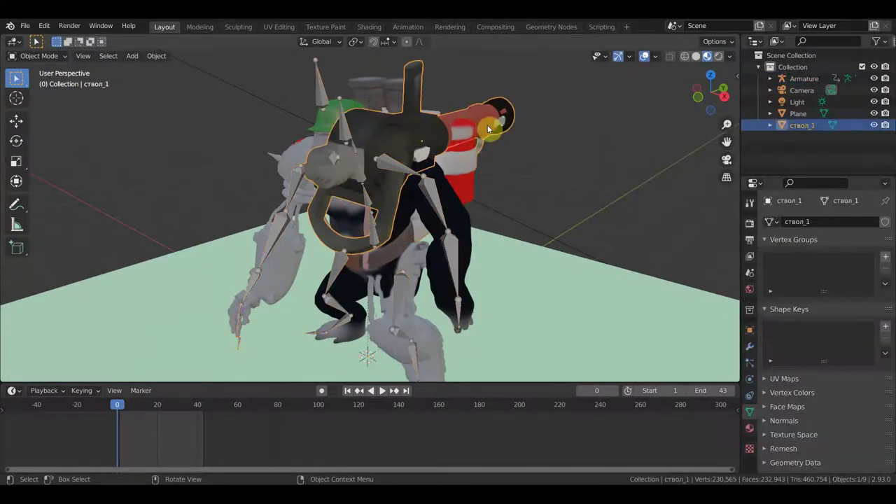
mouse_move(488, 128)
middle_mouse_down()
mouse_move(562, 115)
mouse_move(562, 108)
mouse_move(526, 112)
mouse_move(534, 106)
mouse_move(566, 107)
middle_mouse_up()
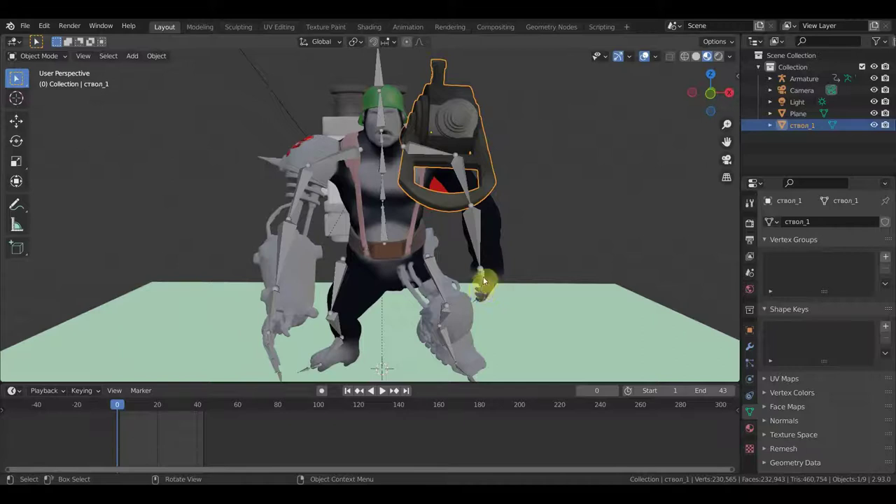
mouse_move(488, 278)
middle_mouse_down()
mouse_move(526, 273)
mouse_move(514, 245)
mouse_move(500, 251)
mouse_move(471, 218)
middle_mouse_up()
middle_click_drag(430, 154, 418, 197)
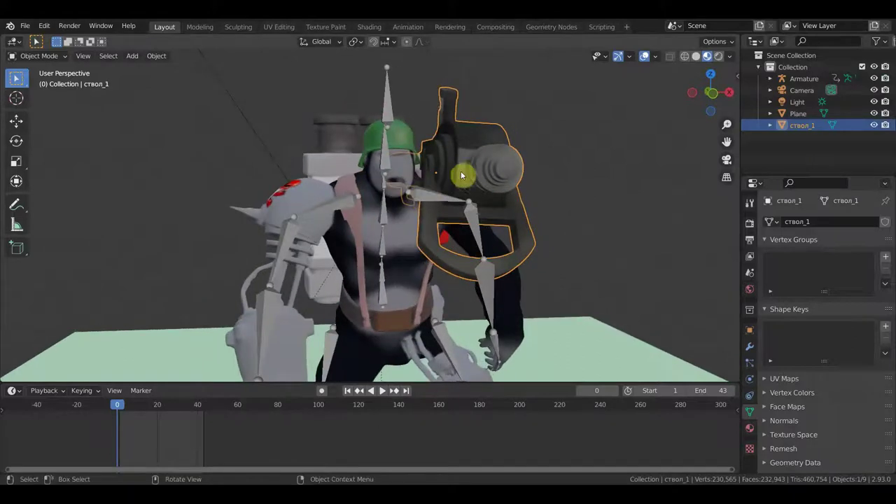
Step: Parent ствол_1 to the LeftShoulder bone with Ctrl+P > Bone, then play with overlays hidden
left_click(435, 197, "shift")
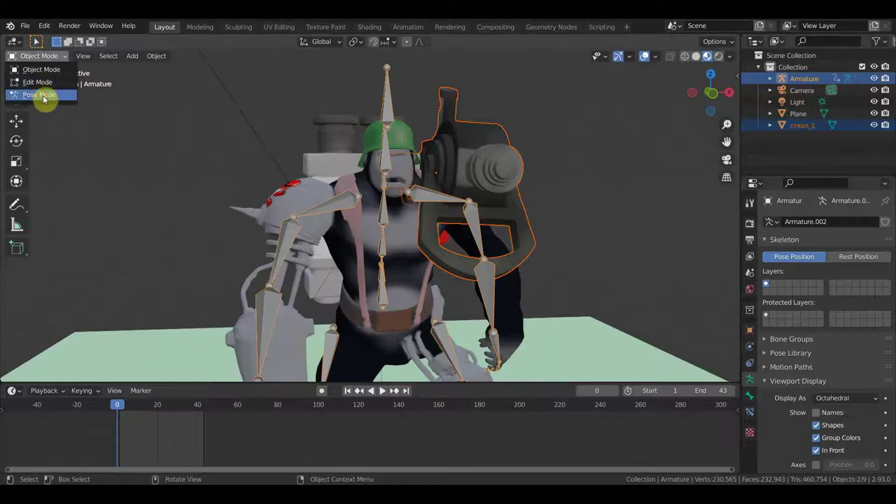
left_click(44, 96)
left_click(441, 200)
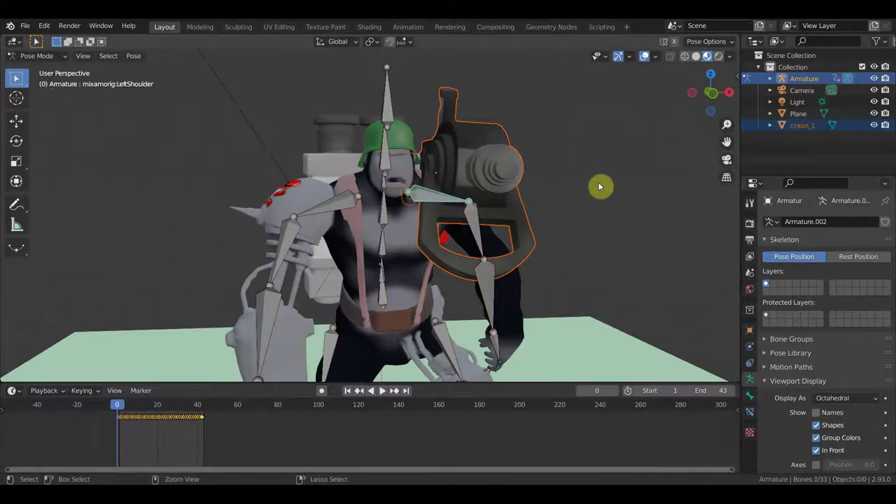
key("ctrl+p")
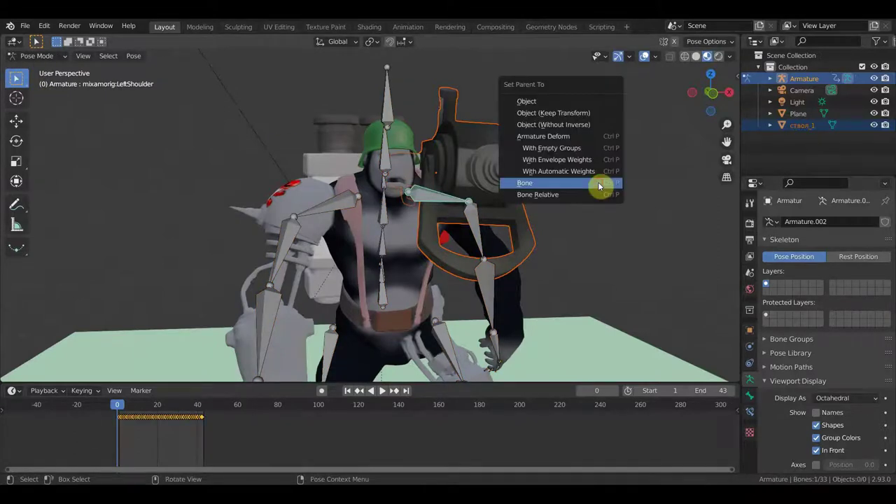
left_click(601, 187)
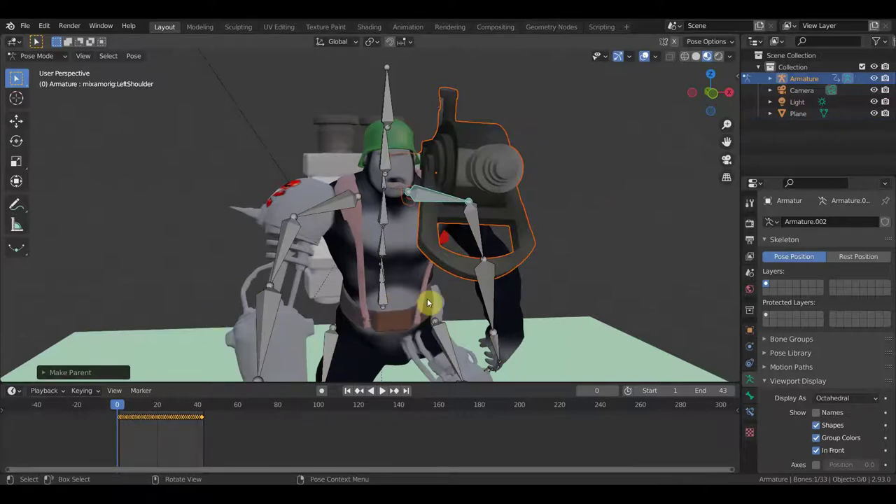
key("space")
left_click(644, 56)
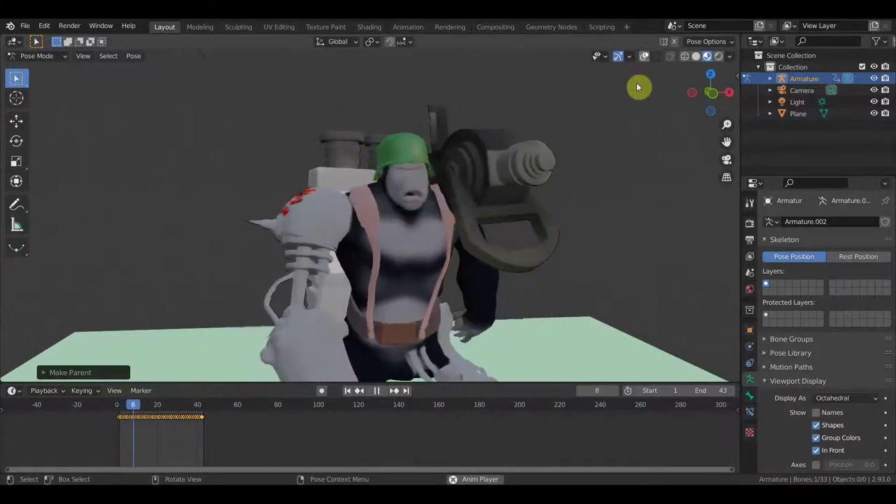
Step: Orbit around the looping animation to watch the cannon and backpack follow the ape
scroll(620, 186, "down", 3)
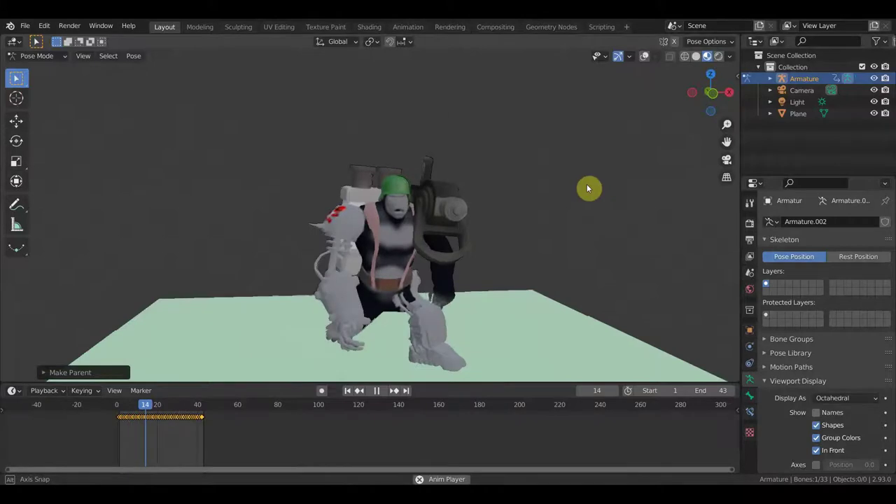
middle_click_drag(587, 184, 604, 179)
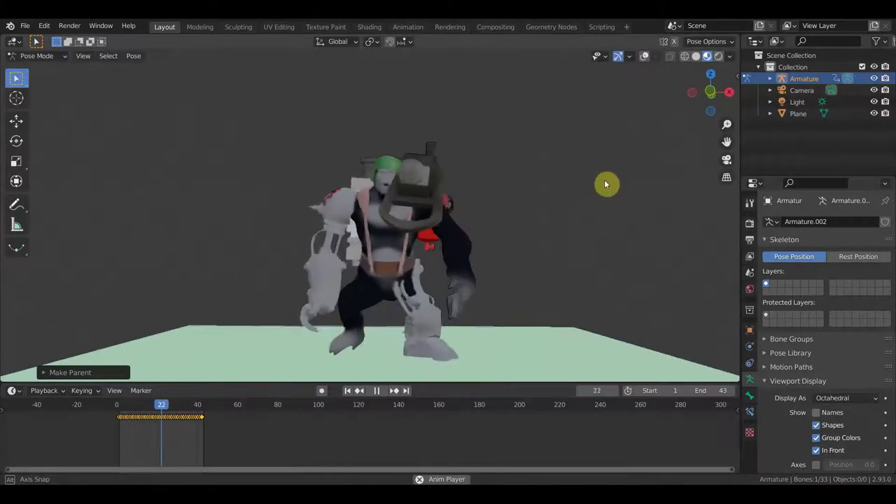
scroll(575, 197, "up", 3)
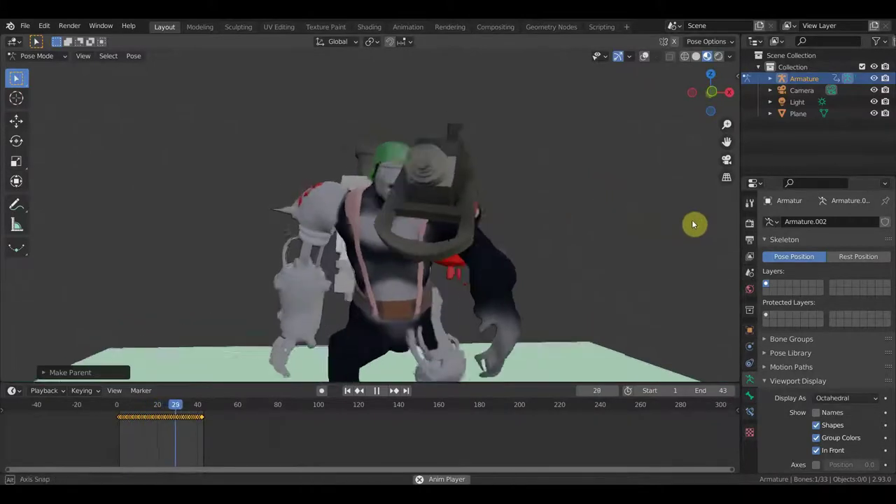
middle_click_drag(693, 224, 119, 231)
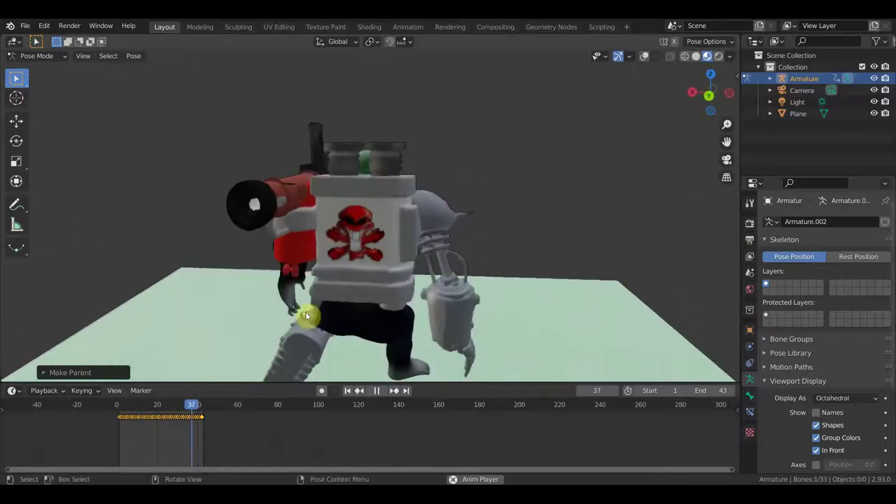
middle_click_drag(384, 261, 248, 256)
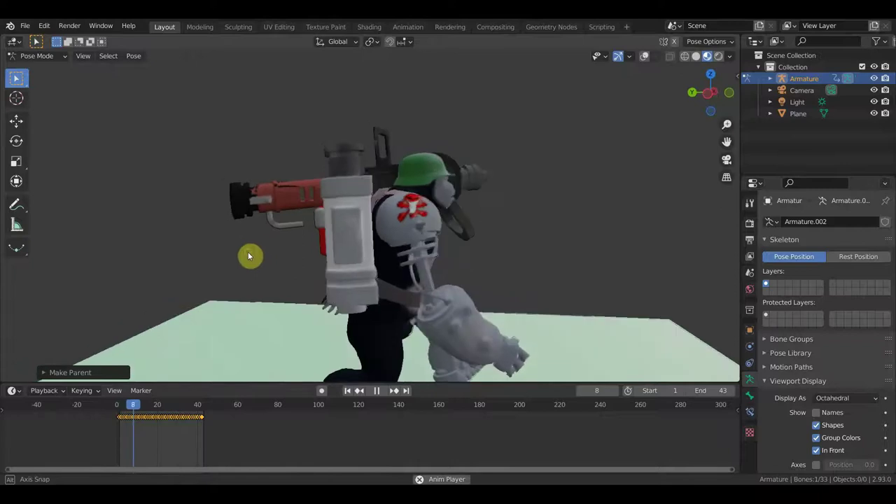
mouse_move(248, 256)
middle_mouse_down()
mouse_move(377, 250)
mouse_move(351, 253)
middle_mouse_up()
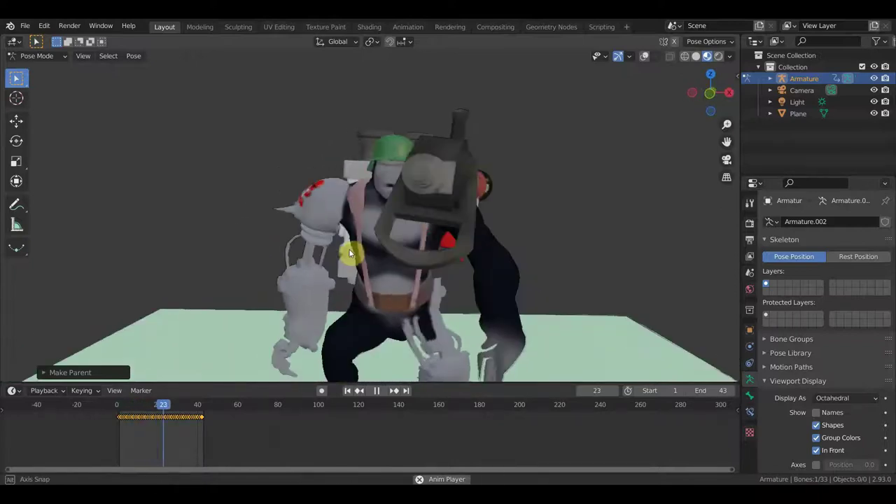
middle_click_drag(351, 254, 442, 239)
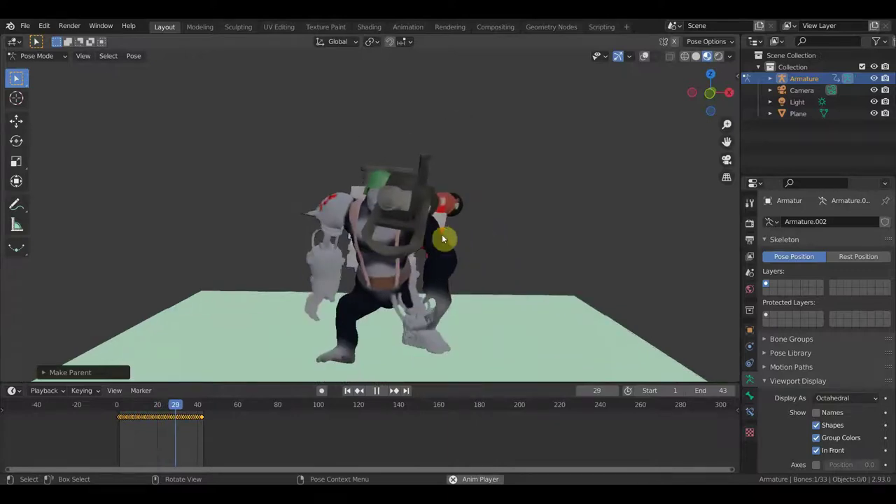
mouse_move(514, 214)
middle_mouse_down()
mouse_move(522, 216)
mouse_move(513, 218)
middle_mouse_up()
scroll(404, 204, "up", 5)
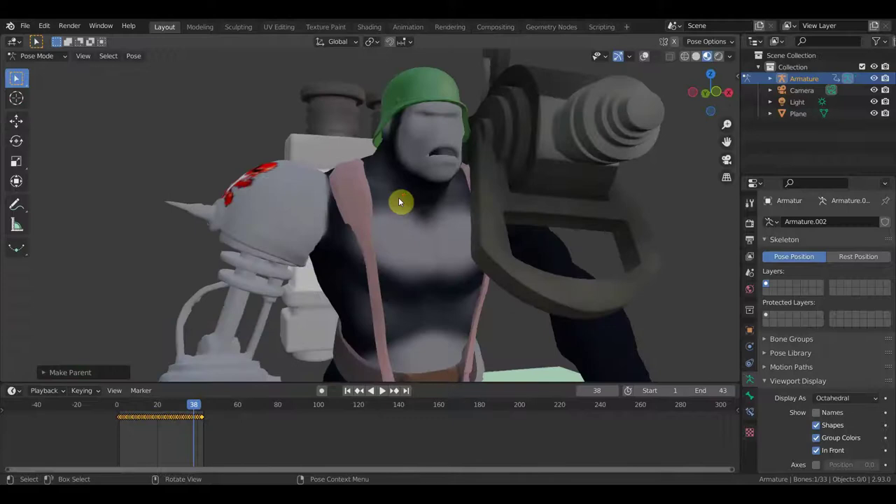
Step: Zoom and orbit close around the cannon on the ape paused at frame 38
scroll(415, 112, "up", 1)
scroll(426, 116, "up", 1)
scroll(441, 95, "up", 1)
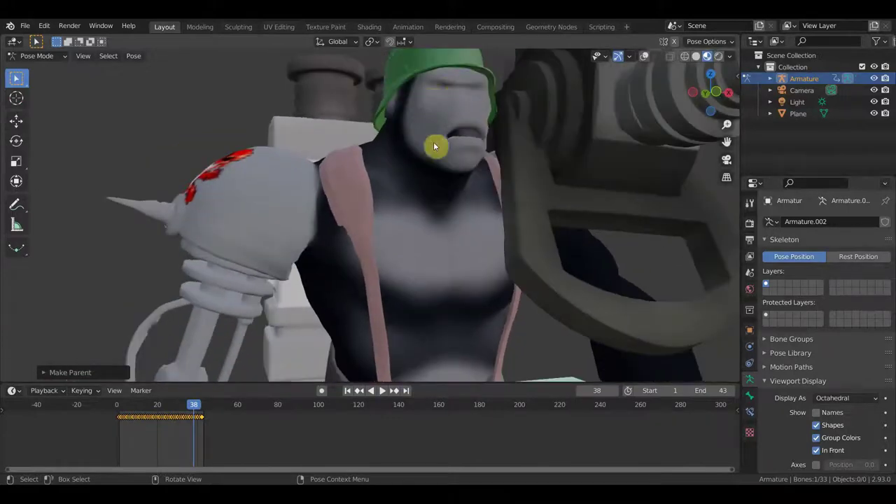
scroll(459, 136, "down", 3)
mouse_move(418, 164)
middle_mouse_down()
mouse_move(400, 175)
mouse_move(452, 173)
mouse_move(443, 175)
mouse_move(464, 205)
mouse_move(336, 254)
middle_mouse_up()
scroll(399, 183, "up", 1)
scroll(389, 188, "up", 2)
scroll(441, 179, "down", 3)
scroll(439, 191, "down", 2)
scroll(343, 249, "up", 3)
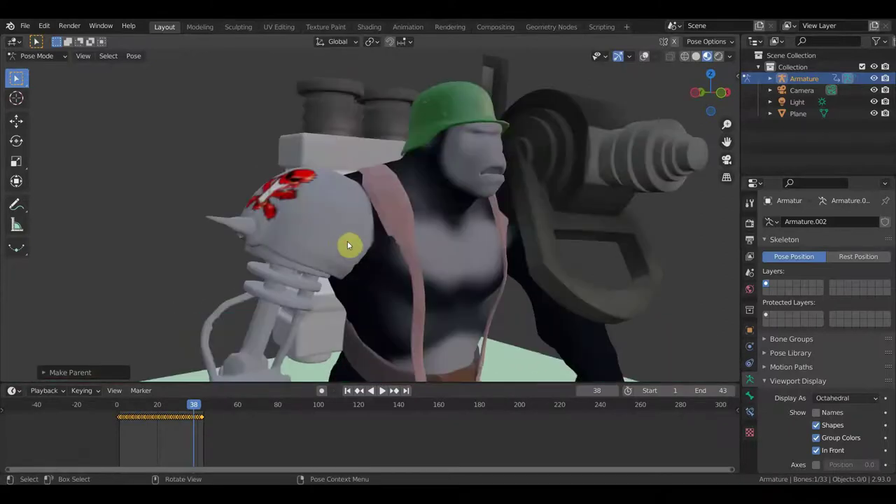
scroll(360, 242, "up", 2)
Step: Orbit to frontal and high views of the ape, then turn viewport overlays back on
mouse_move(358, 228)
middle_mouse_down()
mouse_move(290, 224)
mouse_move(312, 240)
middle_mouse_up()
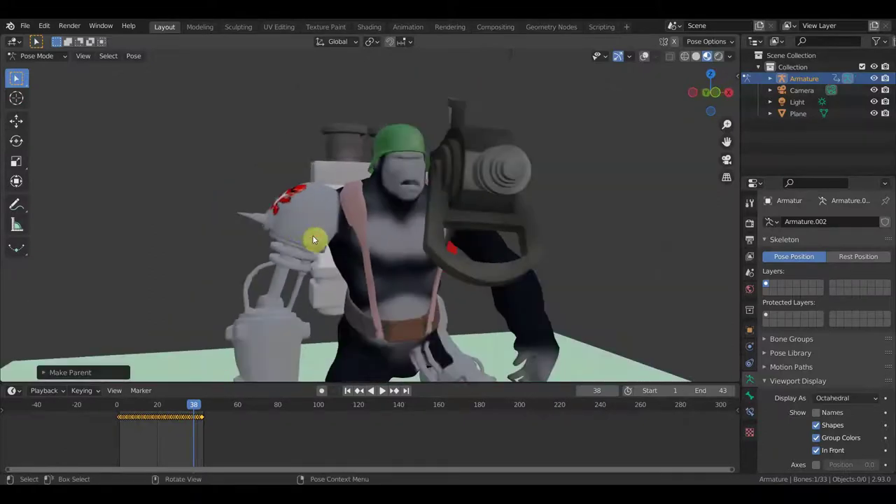
scroll(388, 286, "down", 2)
mouse_move(392, 297)
middle_mouse_down()
mouse_move(368, 310)
mouse_move(420, 300)
mouse_move(422, 286)
middle_mouse_up()
scroll(382, 308, "up", 2)
scroll(392, 246, "up", 4)
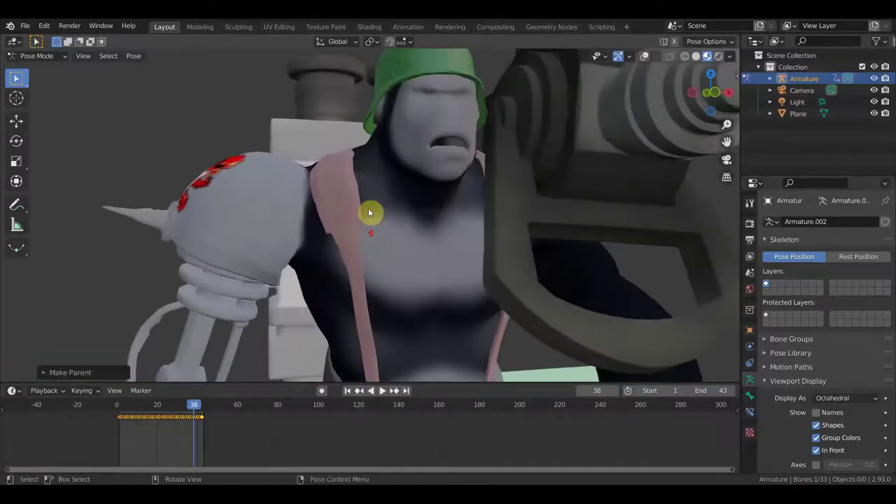
mouse_move(345, 175)
middle_mouse_down()
mouse_move(372, 224)
mouse_move(418, 242)
mouse_move(412, 278)
mouse_move(459, 299)
mouse_move(386, 247)
middle_mouse_up()
middle_click_drag(398, 295, 360, 244)
middle_click_drag(427, 208, 423, 184)
scroll(425, 161, "down", 2)
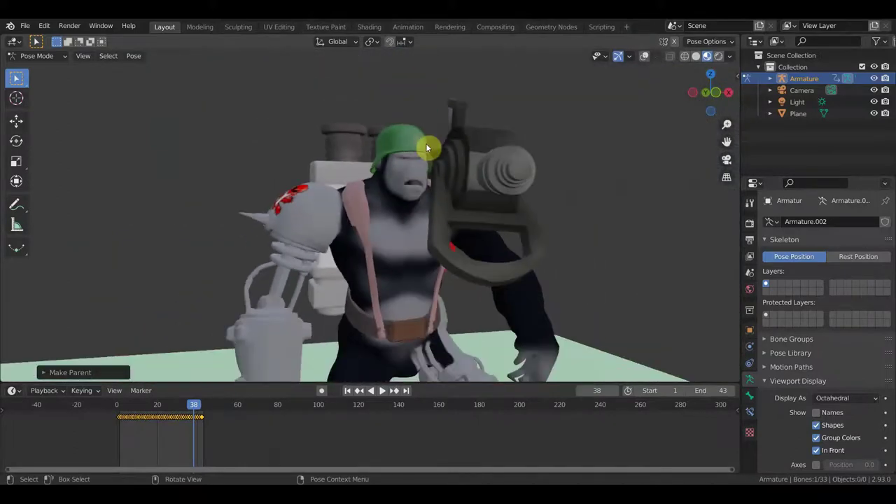
scroll(420, 149, "down", 2)
middle_click_drag(411, 150, 393, 155)
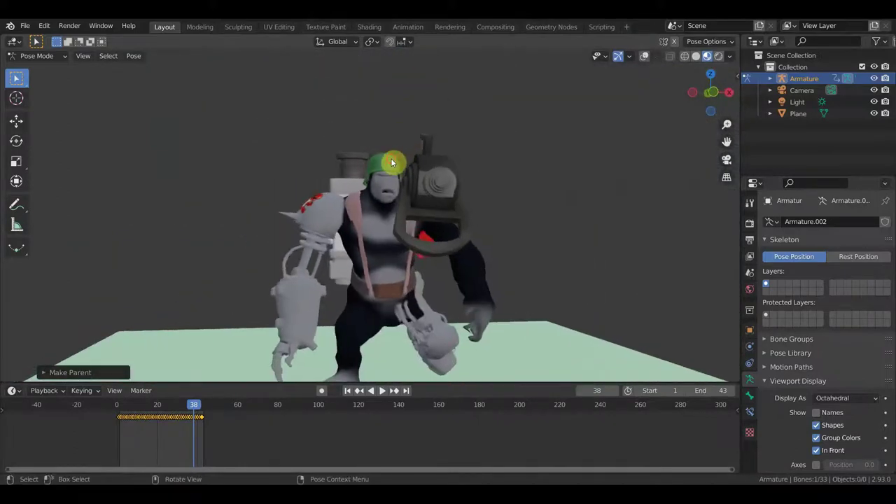
left_click(645, 56)
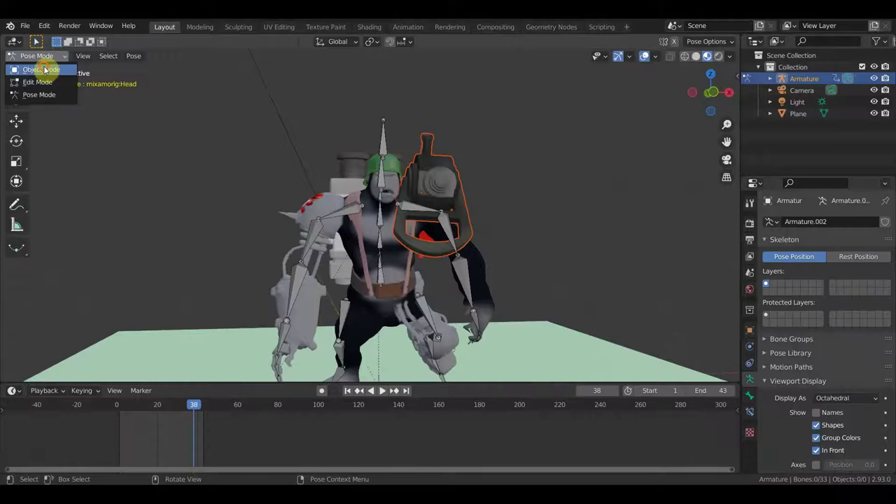
Step: Switch to Object Mode and turn off In Front for the armature bones
left_click(44, 70)
middle_click_drag(330, 176, 456, 208)
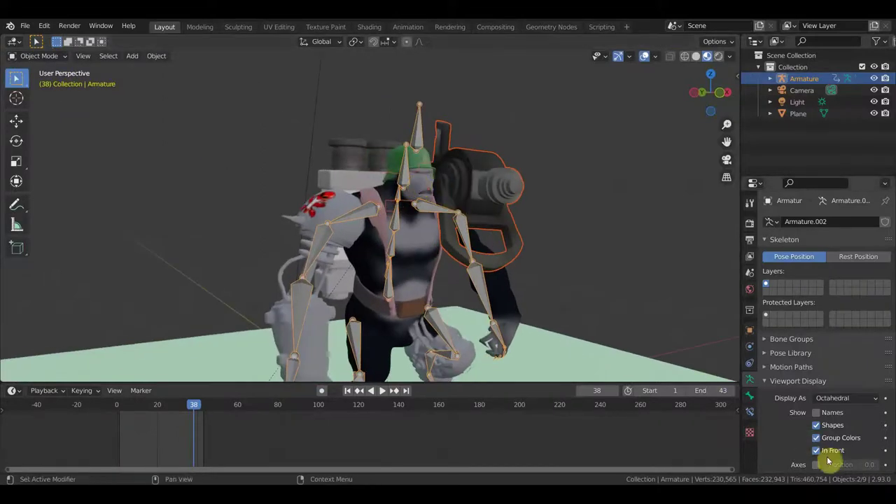
left_click(821, 454)
mouse_move(604, 329)
middle_mouse_down()
mouse_move(472, 238)
mouse_move(520, 245)
mouse_move(539, 231)
middle_mouse_up()
middle_click_drag(615, 116, 522, 173)
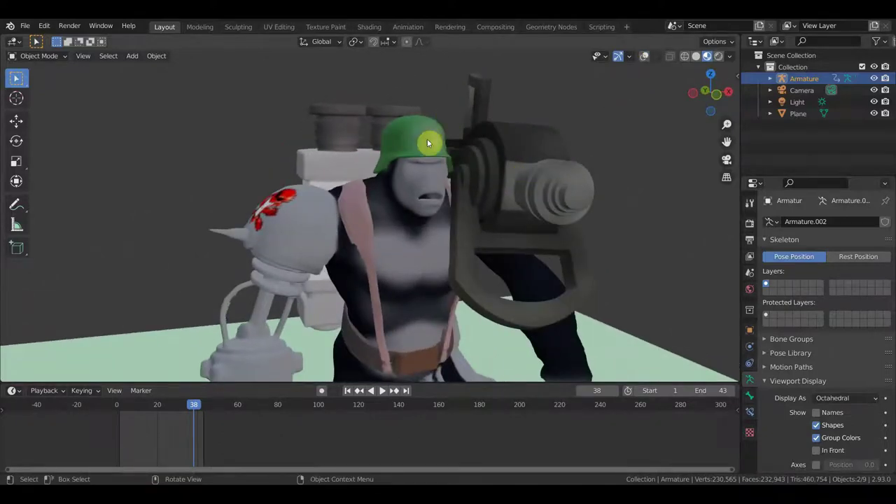
Step: Orbit around the ape to review its side, back and backpack without bones
scroll(486, 189, "up", 2)
mouse_move(460, 189)
middle_mouse_down()
mouse_move(423, 168)
mouse_move(366, 184)
mouse_move(302, 184)
mouse_move(332, 185)
mouse_move(323, 204)
mouse_move(454, 245)
mouse_move(496, 224)
mouse_move(506, 190)
mouse_move(463, 170)
mouse_move(462, 194)
middle_mouse_up()
scroll(443, 179, "down", 3)
scroll(443, 175, "down", 3)
scroll(462, 194, "up", 2)
mouse_move(326, 234)
middle_mouse_down()
mouse_move(432, 236)
mouse_move(442, 245)
mouse_move(387, 224)
middle_mouse_up()
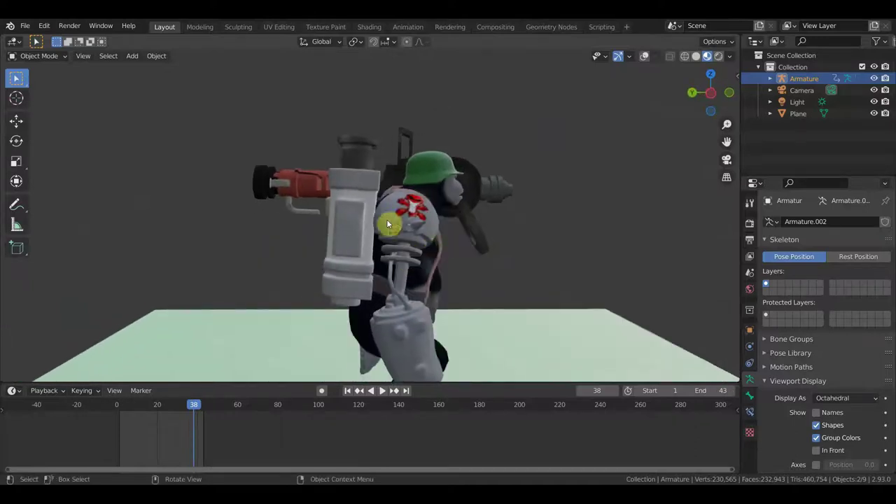
mouse_move(394, 260)
middle_mouse_down()
mouse_move(520, 259)
mouse_move(362, 262)
mouse_move(299, 252)
mouse_move(291, 255)
mouse_move(315, 252)
mouse_move(314, 267)
mouse_move(292, 283)
mouse_move(168, 283)
middle_mouse_up()
scroll(290, 256, "up", 2)
mouse_move(383, 241)
middle_mouse_down()
mouse_move(344, 248)
mouse_move(506, 236)
mouse_move(565, 286)
mouse_move(500, 301)
mouse_move(463, 273)
mouse_move(462, 233)
middle_mouse_up()
left_click(26, 26)
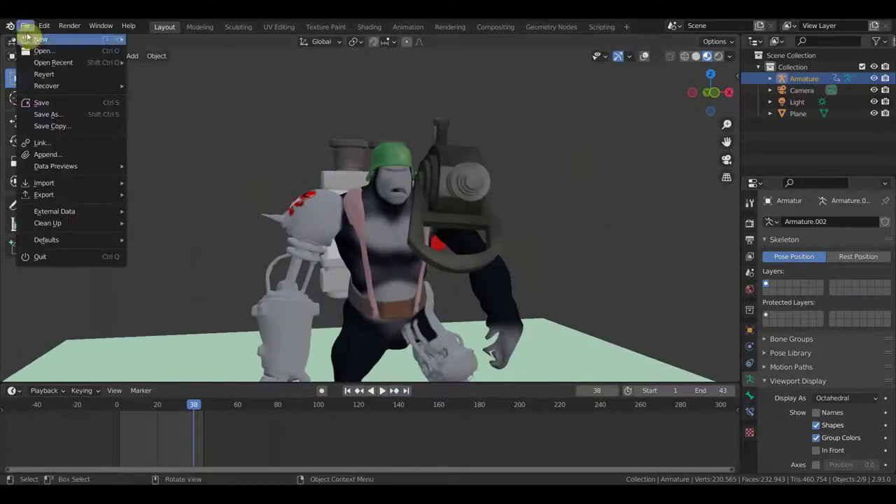
Step: Load a recently used project file, answer the save prompt, and leave the camera view
mouse_move(54, 62)
left_click(172, 79)
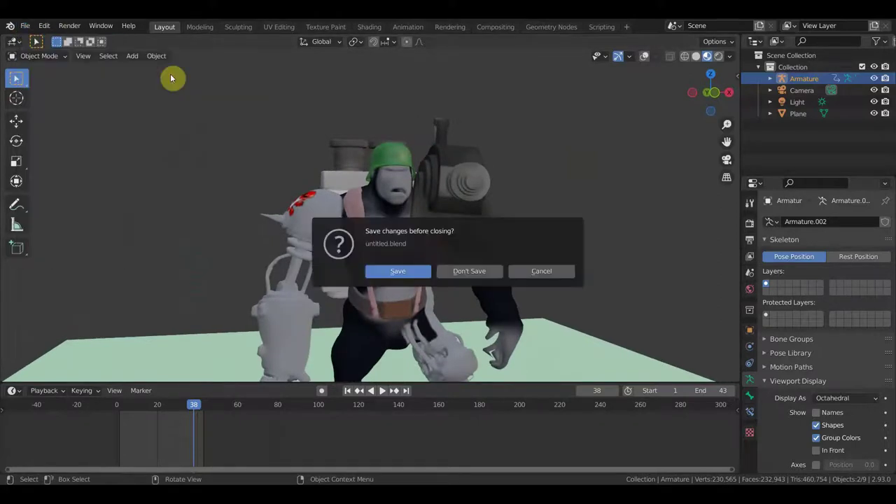
left_click(455, 265)
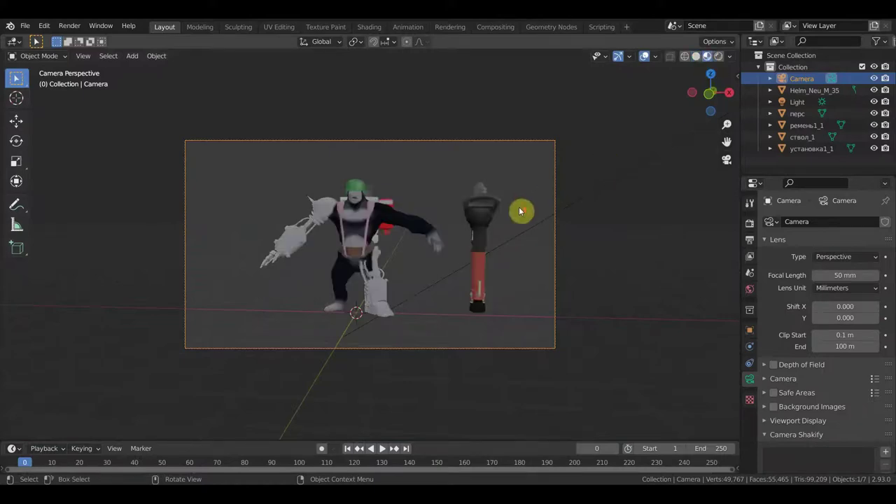
middle_click_drag(520, 210, 532, 210)
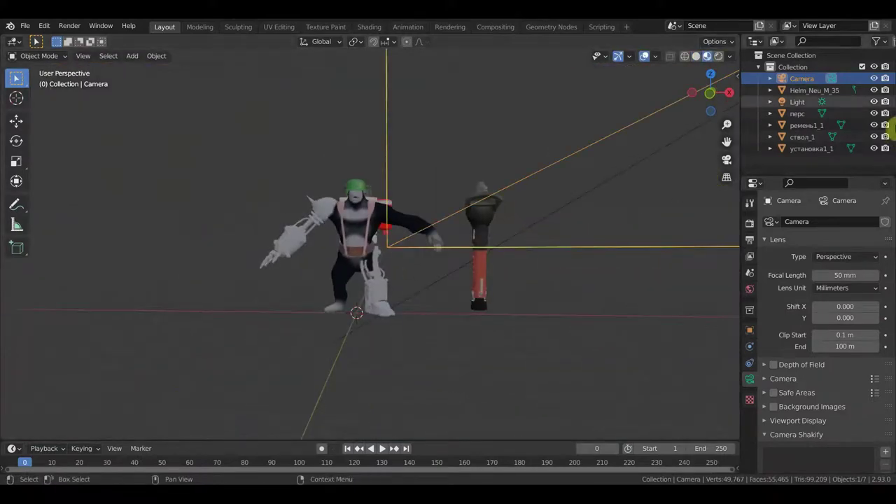
Step: Zoom in and orbit to side and rear three-quarter views of the ape and cannon
scroll(614, 216, "up", 1)
scroll(617, 217, "up", 1)
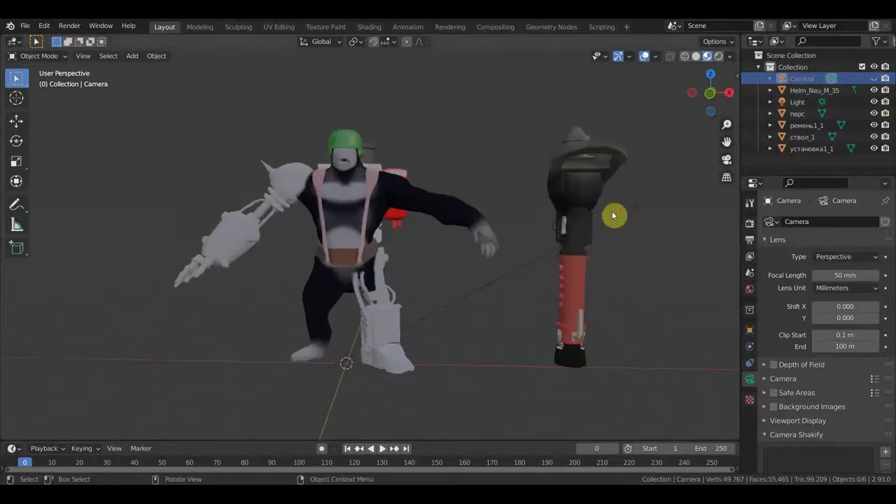
scroll(616, 217, "up", 1)
scroll(621, 217, "up", 2)
middle_click_drag(620, 217, 694, 222)
middle_click_drag(530, 259, 560, 260)
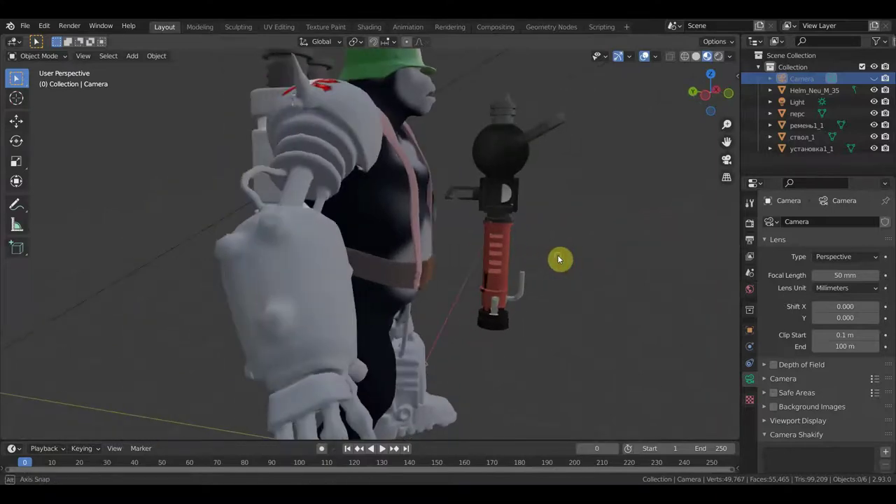
mouse_move(318, 269)
middle_mouse_down()
mouse_move(364, 302)
mouse_move(210, 274)
middle_mouse_up()
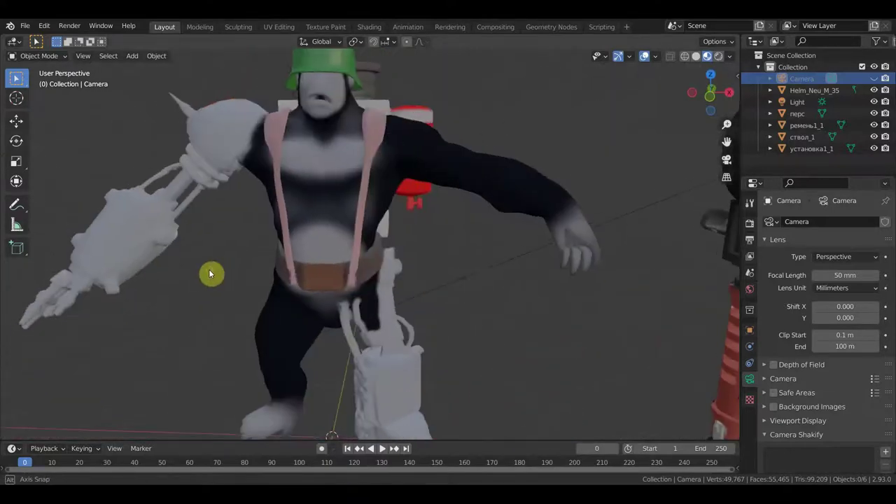
scroll(359, 240, "down", 3)
middle_click_drag(370, 240, 392, 237)
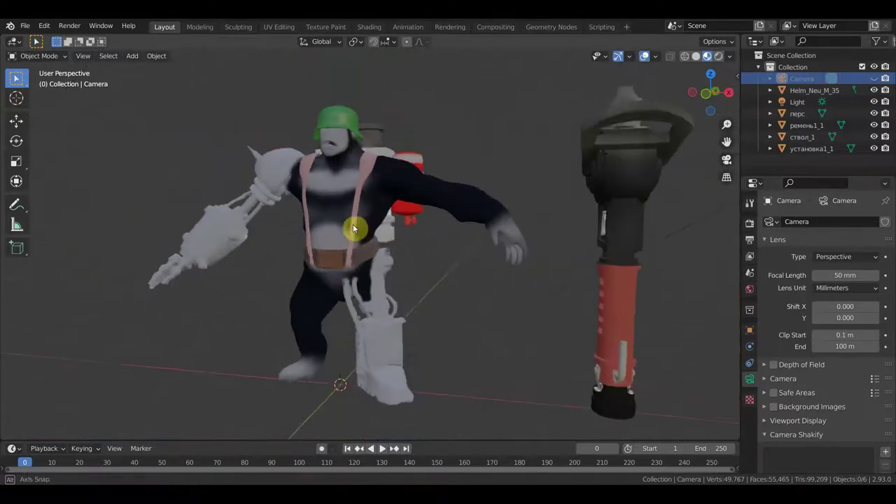
mouse_move(419, 273)
middle_mouse_down()
mouse_move(400, 272)
mouse_move(410, 260)
mouse_move(390, 249)
mouse_move(490, 242)
mouse_move(640, 254)
mouse_move(14, 254)
mouse_move(581, 256)
mouse_move(509, 252)
middle_mouse_up()
Step: Select and hide the green helmet, then recentre the ape with the cannon in view
left_click(348, 121)
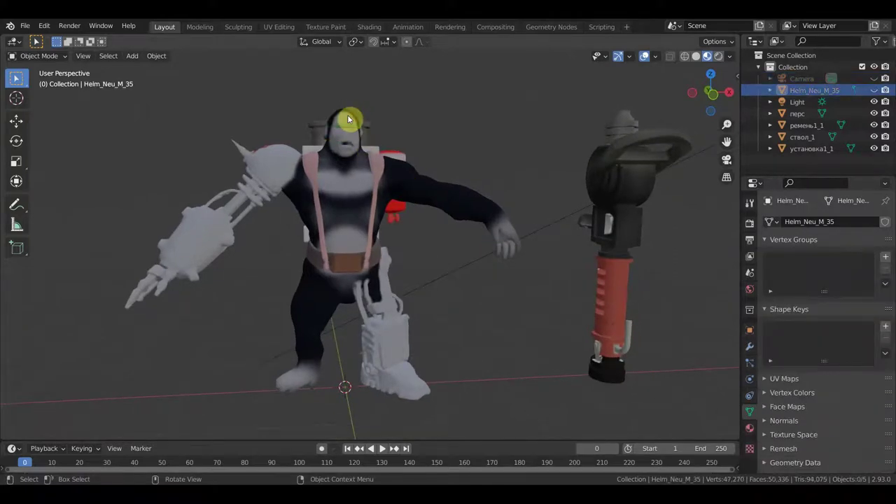
mouse_move(519, 177)
middle_mouse_down()
mouse_move(434, 189)
mouse_move(485, 182)
mouse_move(413, 147)
middle_mouse_up()
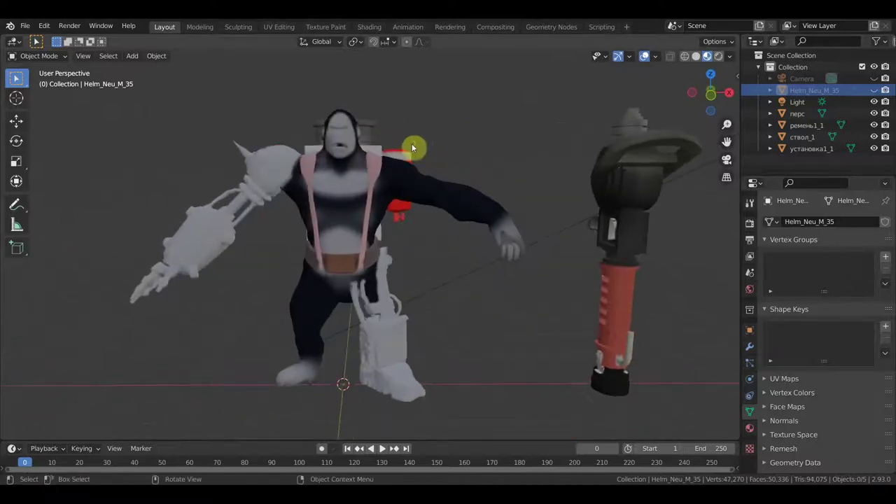
scroll(355, 130, "up", 2)
mouse_move(433, 90)
middle_mouse_down("shift")
mouse_move(434, 149)
mouse_move(439, 139)
mouse_move(425, 139)
middle_mouse_up("shift")
mouse_move(361, 146)
middle_mouse_down()
mouse_move(376, 150)
mouse_move(346, 121)
middle_mouse_up()
Step: Orbit to the ape's front and switch the viewport to see-through wireframe shading
scroll(372, 124, "down", 2)
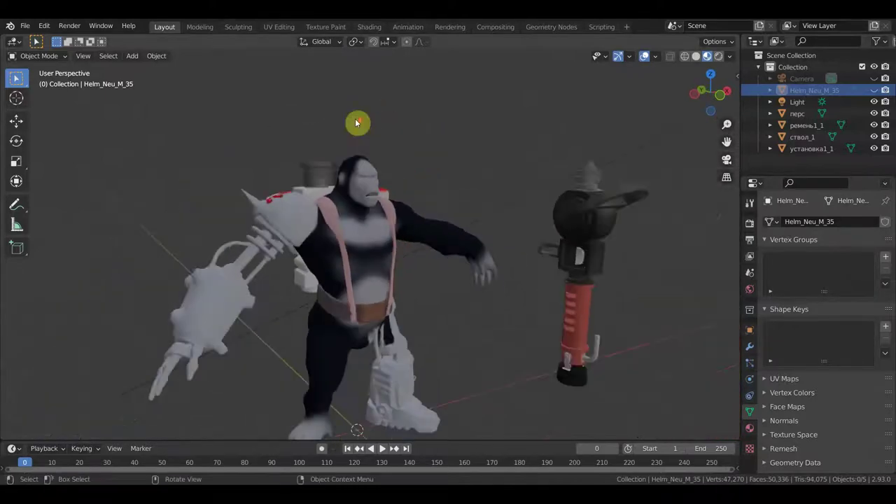
mouse_move(328, 268)
middle_mouse_down()
mouse_move(294, 262)
mouse_move(320, 252)
middle_mouse_up()
middle_click_drag(336, 247, 332, 246)
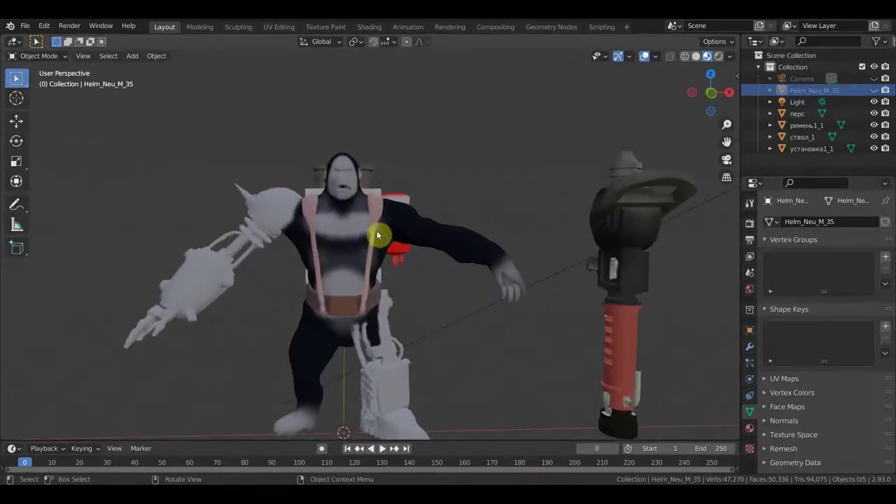
mouse_move(395, 220)
middle_mouse_down()
mouse_move(425, 220)
mouse_move(429, 228)
mouse_move(445, 191)
mouse_move(438, 222)
mouse_move(366, 220)
mouse_move(456, 220)
middle_mouse_up()
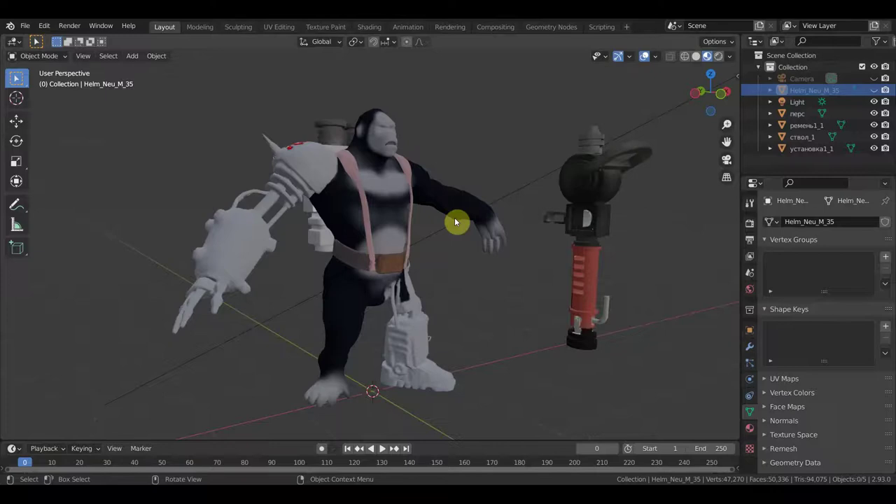
mouse_move(501, 290)
middle_mouse_down()
mouse_move(414, 290)
mouse_move(518, 292)
mouse_move(522, 343)
mouse_move(537, 340)
mouse_move(514, 281)
middle_mouse_up()
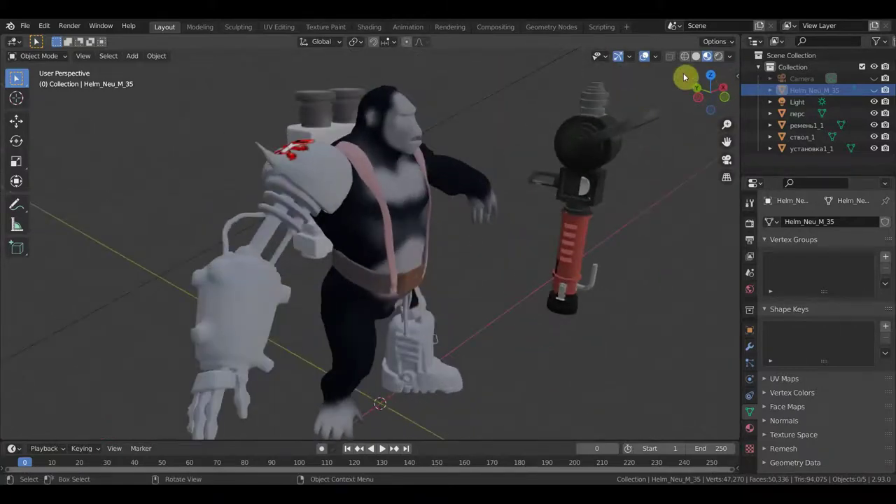
left_click(685, 56)
mouse_move(596, 156)
middle_mouse_down()
mouse_move(514, 160)
mouse_move(591, 121)
mouse_move(523, 182)
middle_mouse_up()
Step: Select the body mesh перс and orbit to a three-quarter view with the cannon
left_click(482, 190)
scroll(326, 210, "up", 3)
scroll(222, 122, "down", 3)
scroll(222, 122, "down", 2)
middle_click_drag(226, 178, 303, 185)
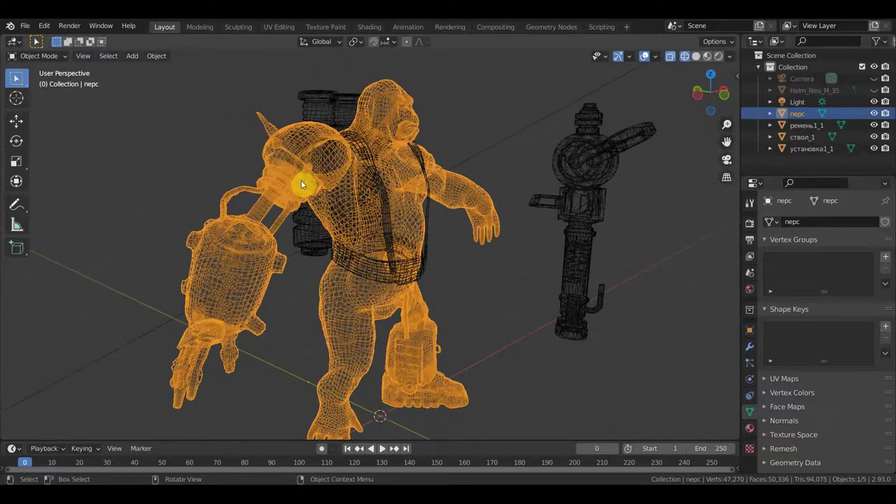
scroll(321, 198, "up", 2)
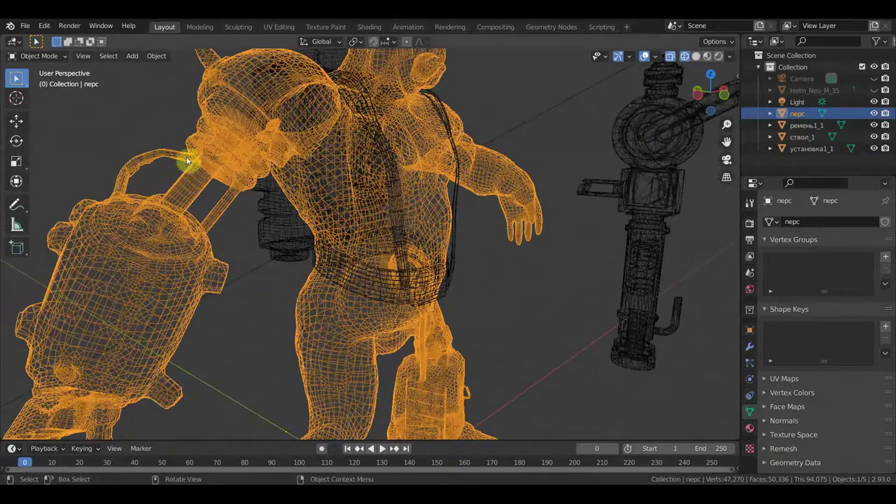
Step: Review the wireframe from near-front, side and top-down angles
mouse_move(122, 189)
middle_mouse_down()
mouse_move(212, 178)
mouse_move(152, 181)
middle_mouse_up()
scroll(153, 181, "down", 3)
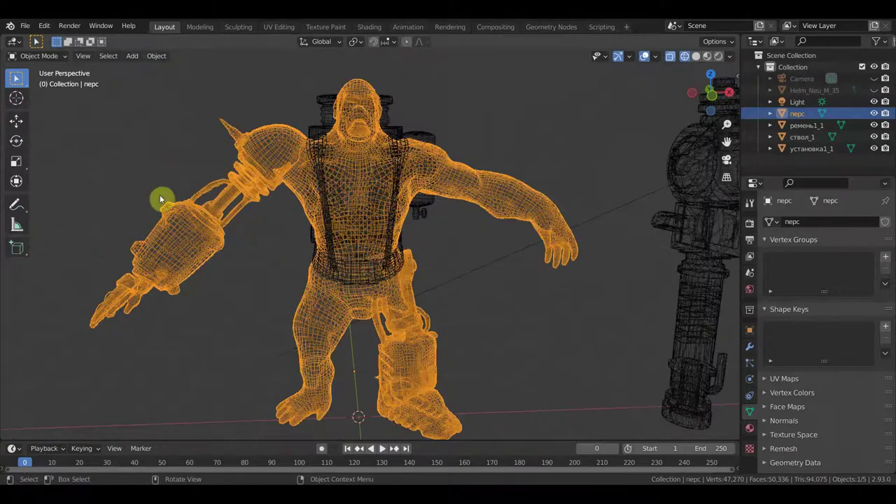
mouse_move(356, 187)
middle_mouse_down()
mouse_move(479, 188)
mouse_move(410, 190)
mouse_move(398, 200)
mouse_move(381, 185)
middle_mouse_up()
scroll(383, 185, "up", 1)
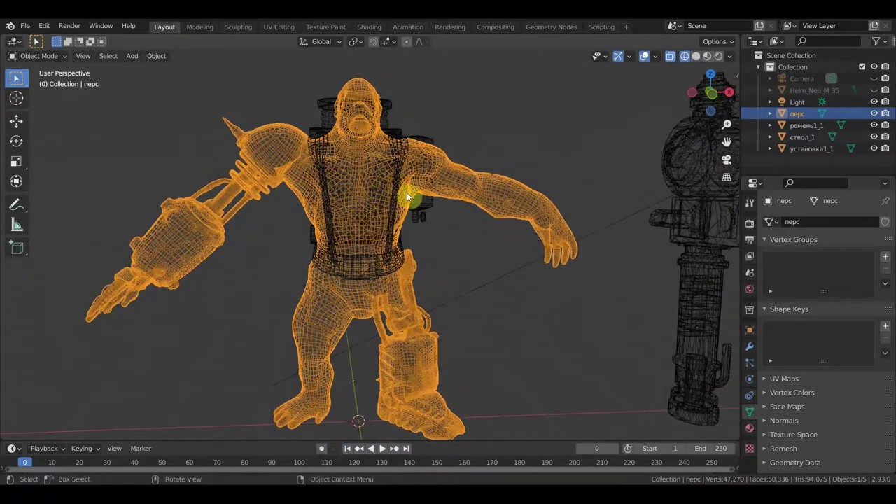
scroll(409, 193, "up", 1)
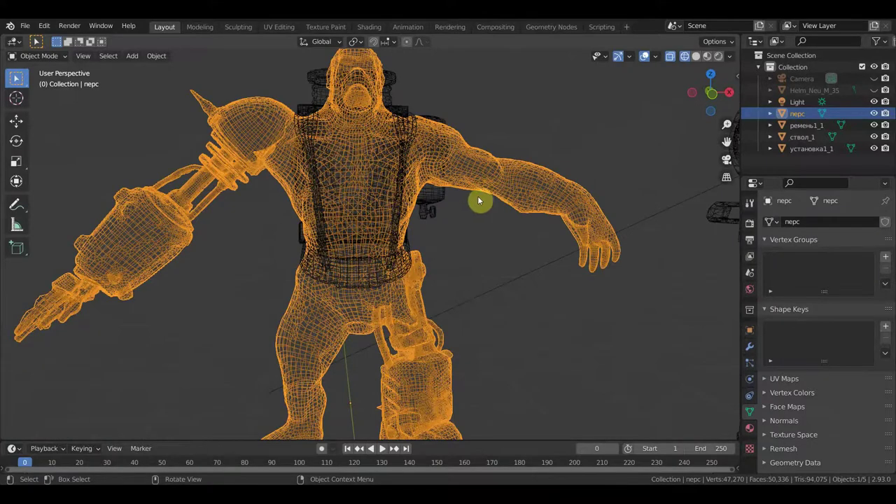
mouse_move(475, 203)
middle_mouse_down()
mouse_move(530, 220)
mouse_move(531, 266)
mouse_move(419, 149)
mouse_move(440, 137)
mouse_move(449, 143)
mouse_move(425, 139)
mouse_move(411, 116)
mouse_move(400, 120)
mouse_move(447, 121)
mouse_move(380, 114)
mouse_move(426, 104)
mouse_move(412, 140)
mouse_move(392, 143)
mouse_move(480, 138)
mouse_move(425, 146)
middle_mouse_up()
scroll(417, 143, "up", 1)
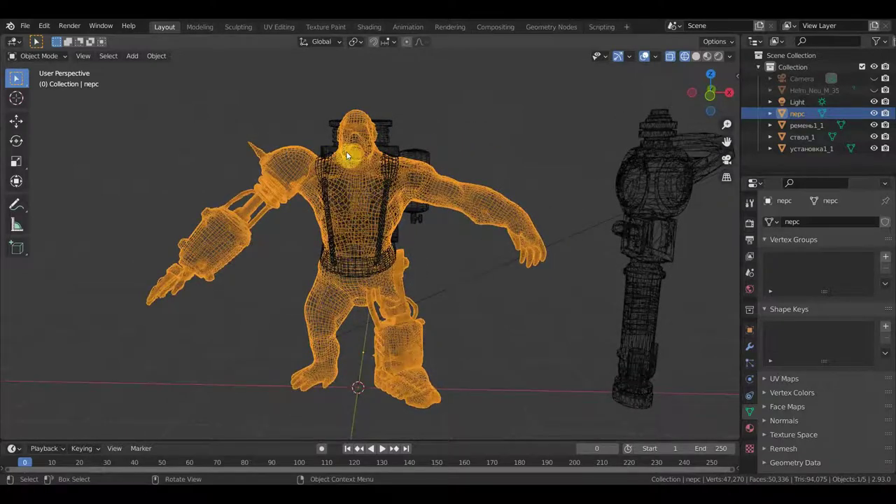
Step: Turn X-ray off for an opaque wireframe and zoom into the ape's chest
left_click(671, 56)
scroll(504, 172, "up", 2)
scroll(504, 172, "up", 2)
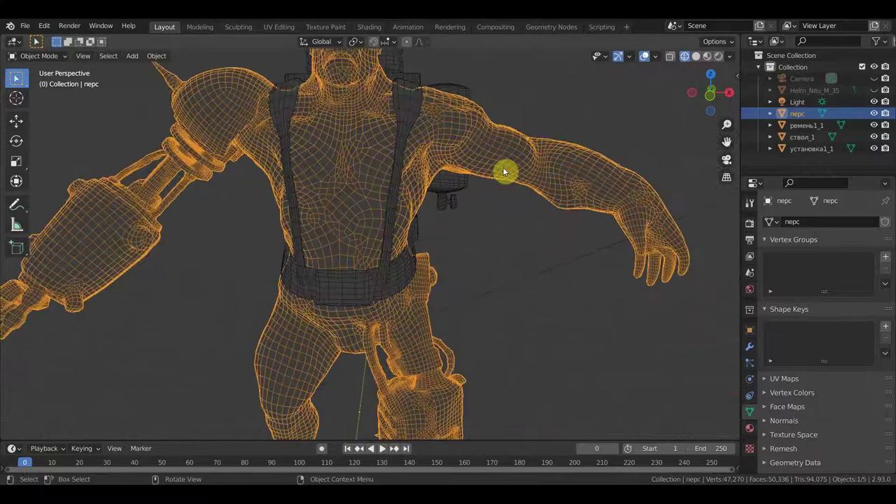
scroll(512, 169, "up", 1)
scroll(512, 162, "down", 2)
scroll(352, 196, "down", 3)
scroll(364, 206, "up", 3)
scroll(345, 206, "down", 2)
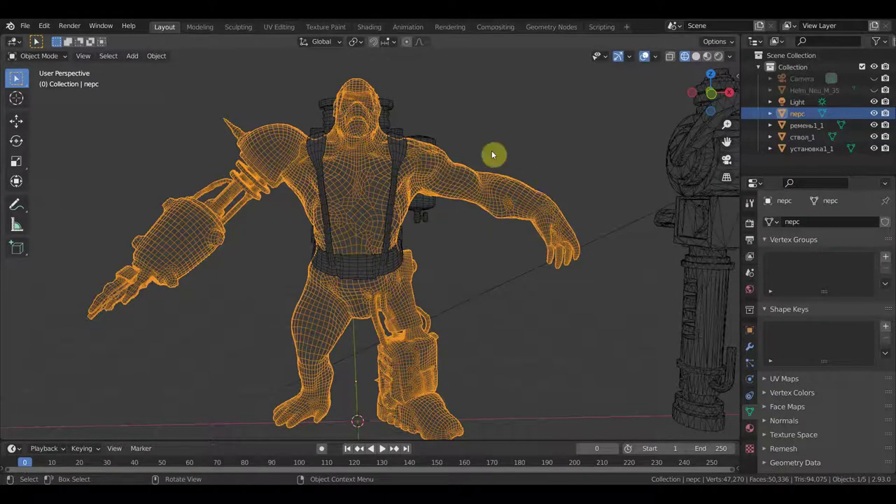
scroll(420, 238, "up", 5)
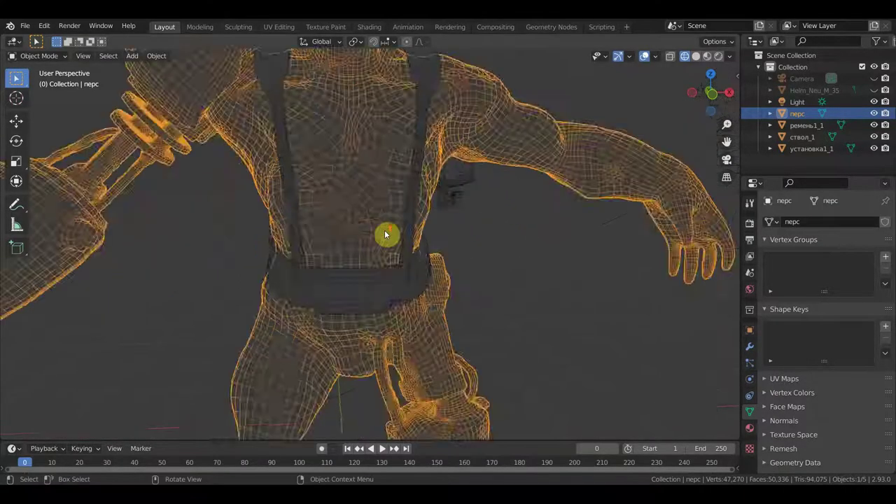
scroll(314, 217, "down", 5)
Step: Orbit around the body, then select the belt ремень1_1 and view it from the side
middle_click_drag(352, 208, 400, 214)
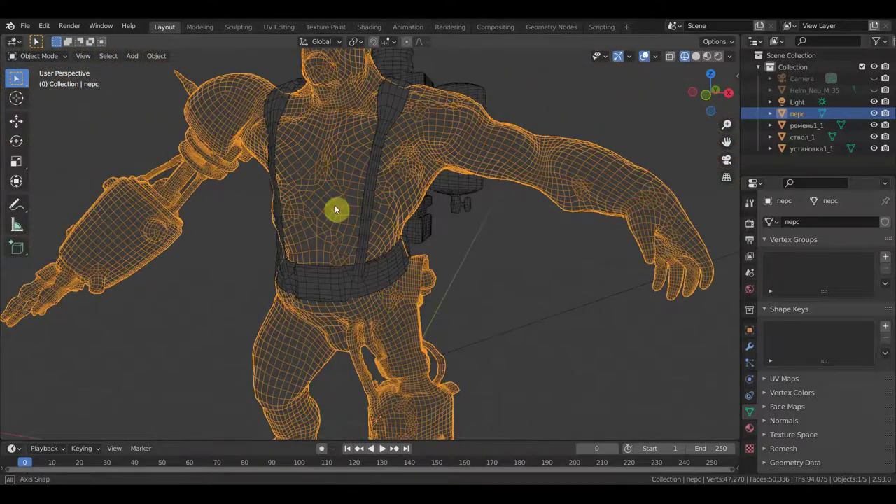
scroll(397, 210, "down", 4)
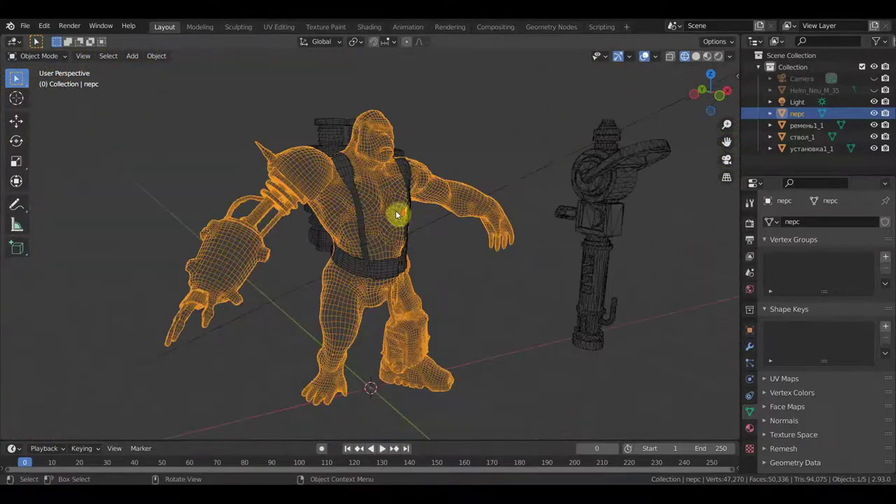
middle_click_drag(397, 219, 341, 210)
scroll(353, 220, "up", 3)
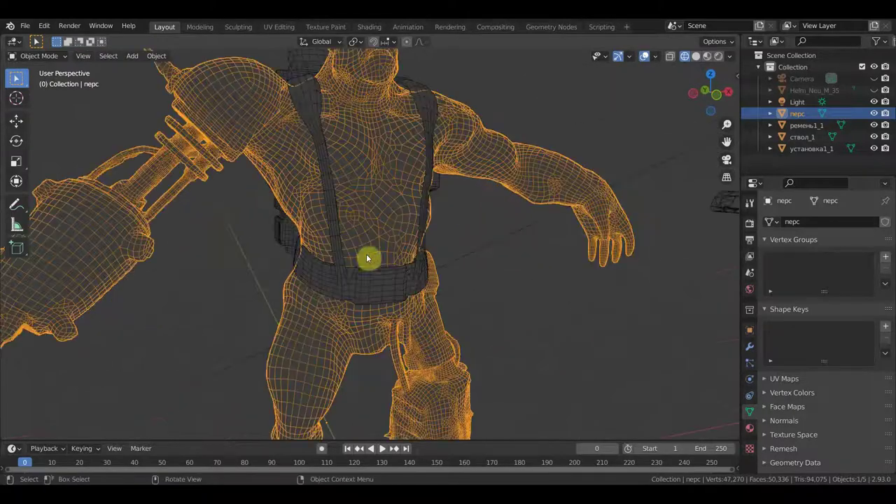
left_click(396, 284)
scroll(378, 256, "up", 4)
mouse_move(367, 237)
middle_mouse_down()
mouse_move(294, 219)
mouse_move(387, 236)
mouse_move(353, 230)
middle_mouse_up()
scroll(362, 234, "down", 3)
scroll(352, 230, "down", 3)
mouse_move(449, 242)
middle_mouse_down()
mouse_move(497, 243)
mouse_move(436, 238)
middle_mouse_up()
Step: Select the cannon barrel ствол_1 and orbit around its wireframe
left_click(533, 206)
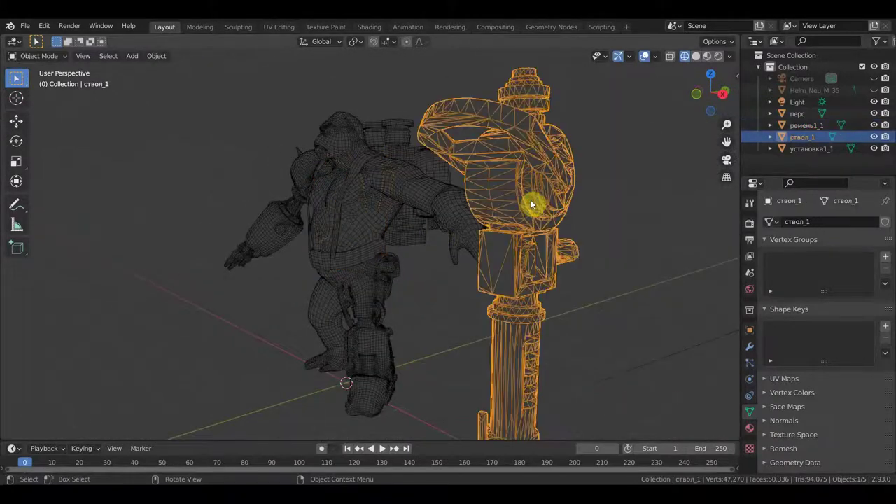
scroll(532, 204, "down", 3)
mouse_move(546, 224)
middle_mouse_down()
mouse_move(524, 217)
mouse_move(489, 226)
mouse_move(487, 236)
mouse_move(500, 229)
mouse_move(500, 210)
mouse_move(493, 215)
middle_mouse_up()
scroll(525, 216, "up", 3)
scroll(486, 236, "down", 3)
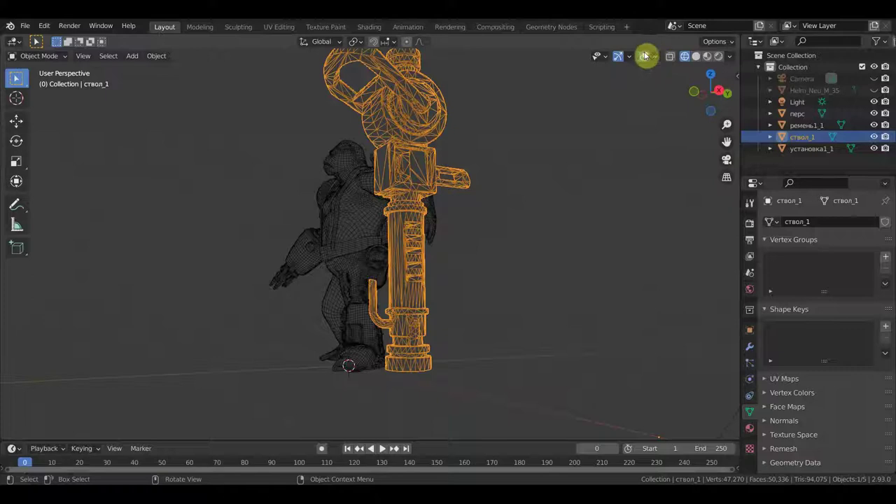
Step: Switch back to Solid shading and orbit to a frontal view of the models
left_click(696, 56)
mouse_move(683, 81)
middle_mouse_down()
mouse_move(607, 163)
mouse_move(640, 170)
mouse_move(532, 190)
mouse_move(584, 194)
mouse_move(490, 194)
mouse_move(556, 194)
mouse_move(577, 228)
mouse_move(644, 199)
mouse_move(676, 198)
mouse_move(675, 190)
mouse_move(726, 194)
mouse_move(568, 200)
mouse_move(512, 190)
middle_mouse_up()
scroll(490, 194, "up", 4)
scroll(490, 194, "up", 2)
scroll(490, 194, "down", 1)
scroll(562, 199, "down", 5)
scroll(527, 189, "down", 2)
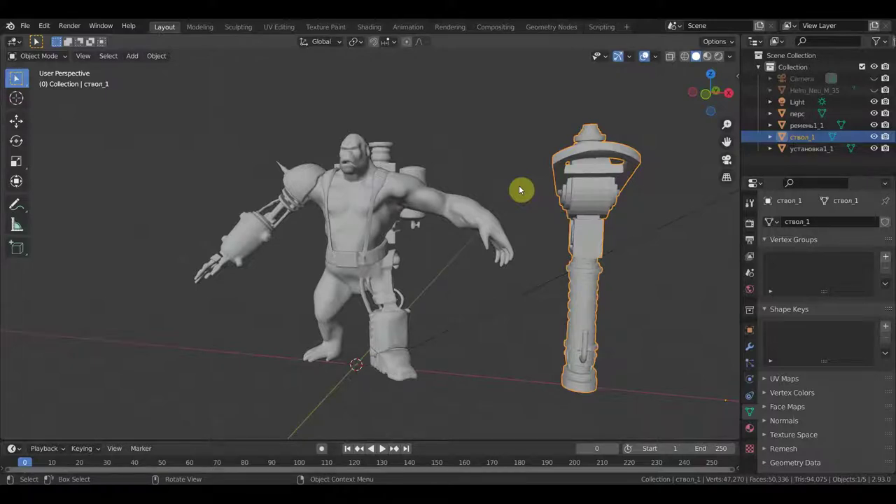
Step: Orbit to a more frontal view of the grey ape and mallet ствол_1
mouse_move(534, 196)
middle_mouse_down()
mouse_move(533, 236)
mouse_move(548, 236)
mouse_move(544, 245)
middle_mouse_up()
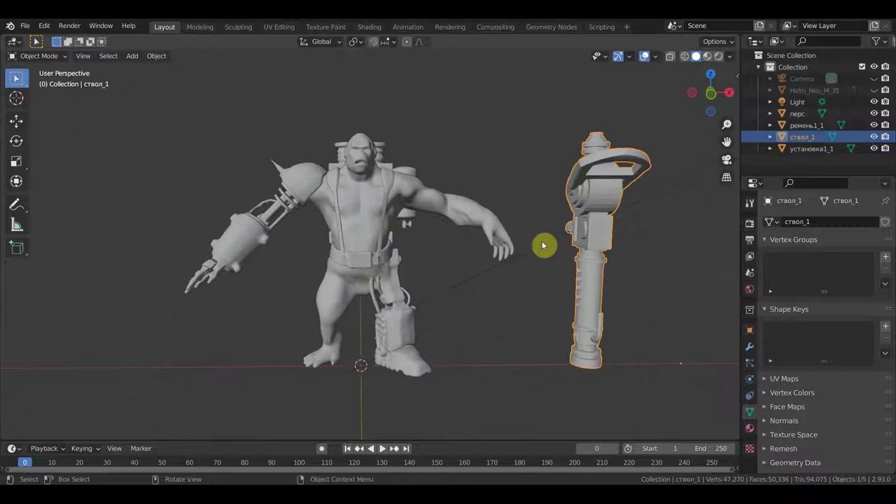